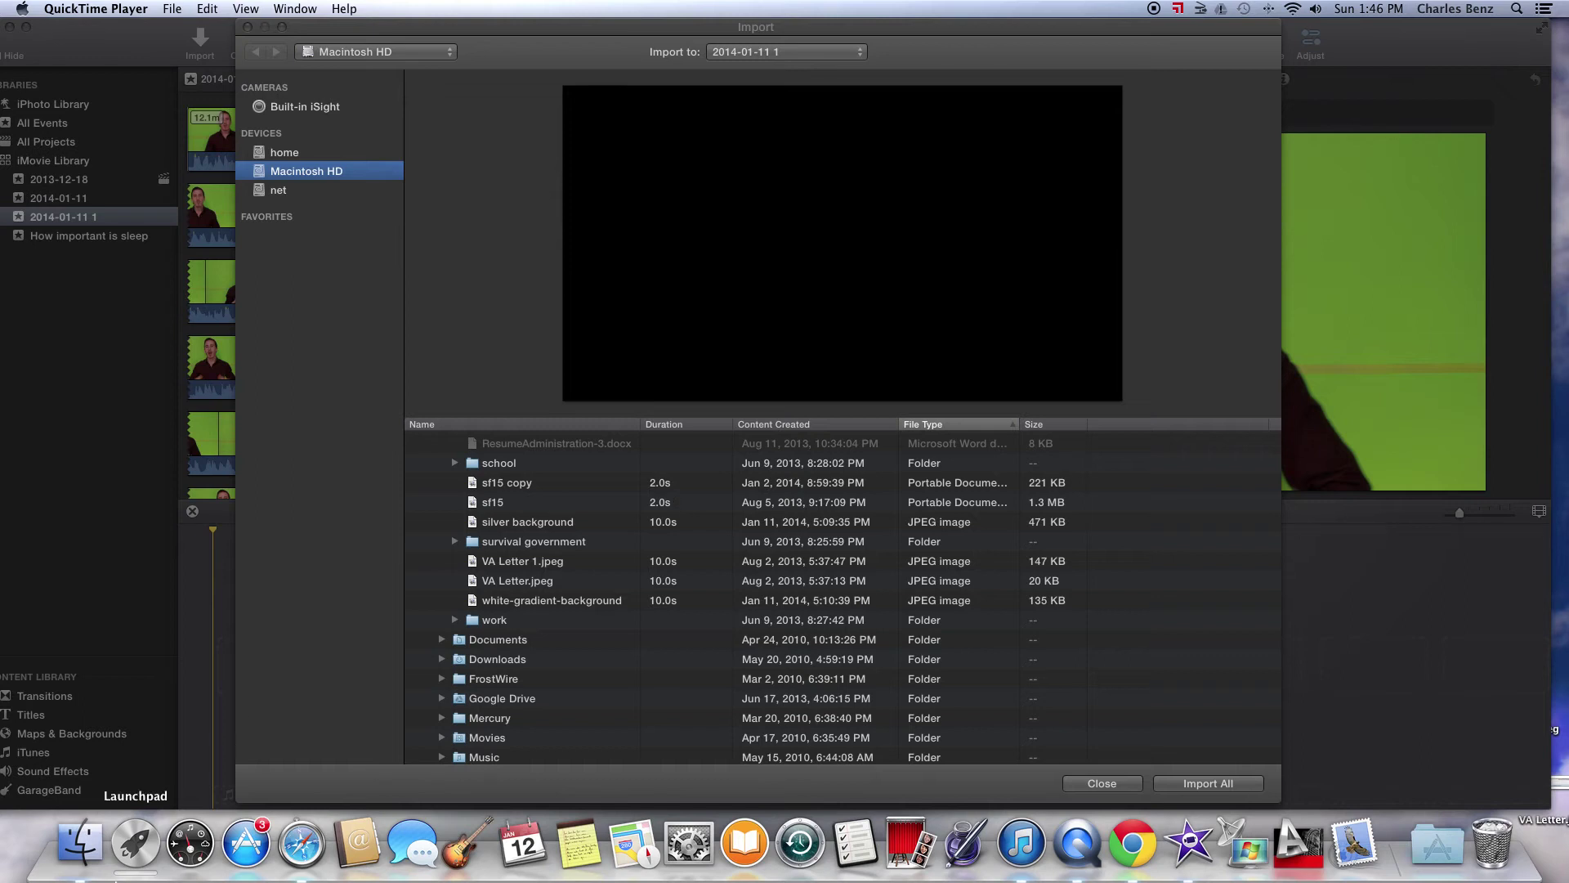
pyautogui.scroll(-2, 672, 527)
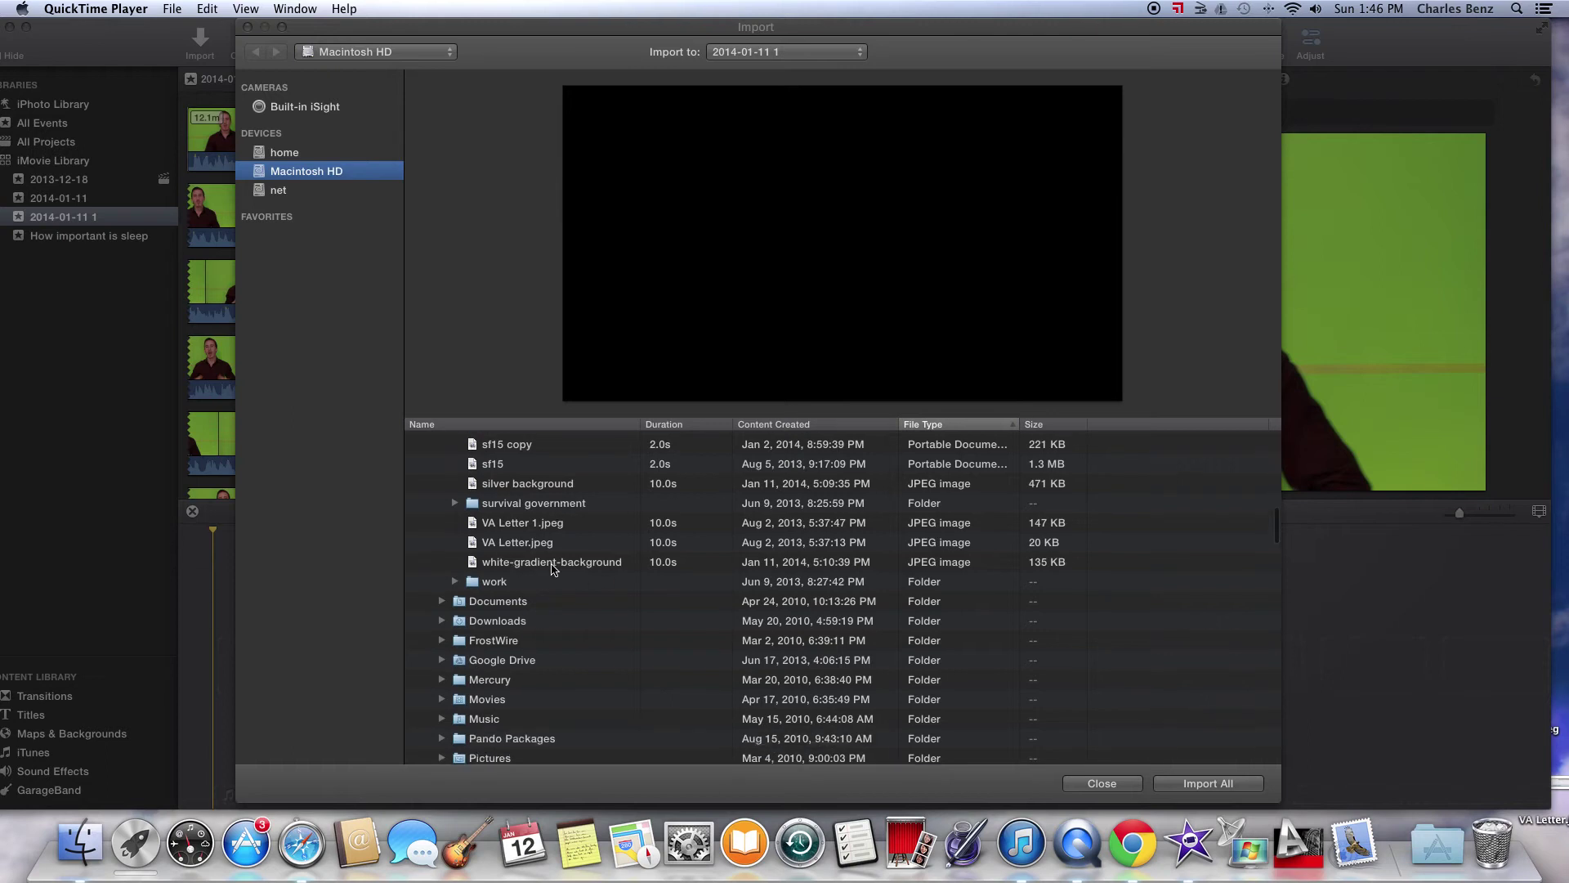
pyautogui.scroll(2, 576, 575)
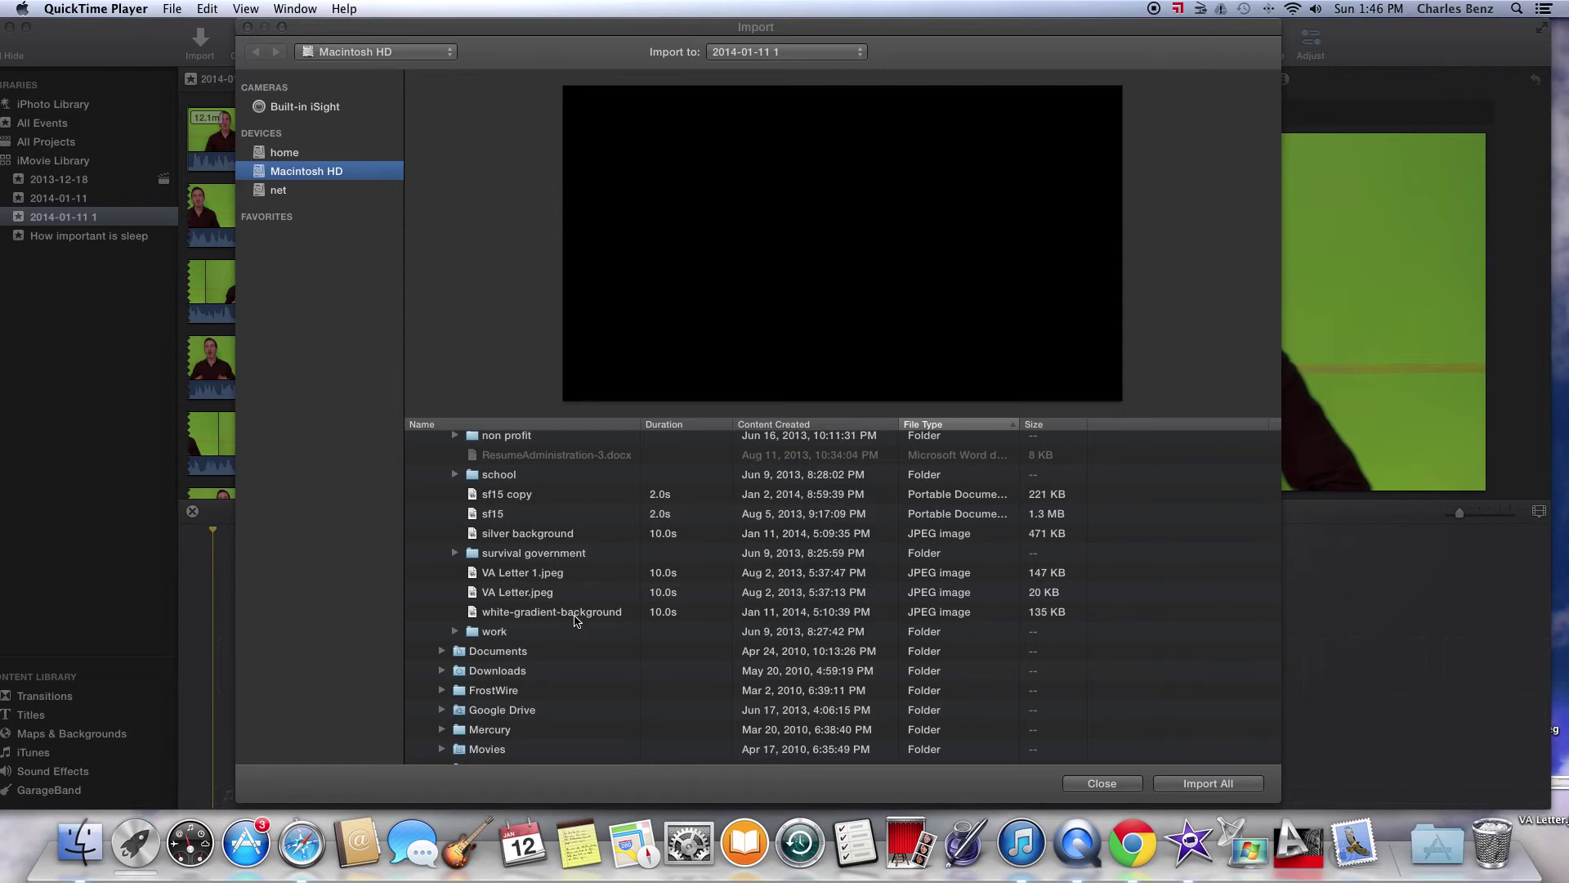
# Import the white-gradient-background image from Macintosh HD into the event.
pyautogui.click(575, 619)
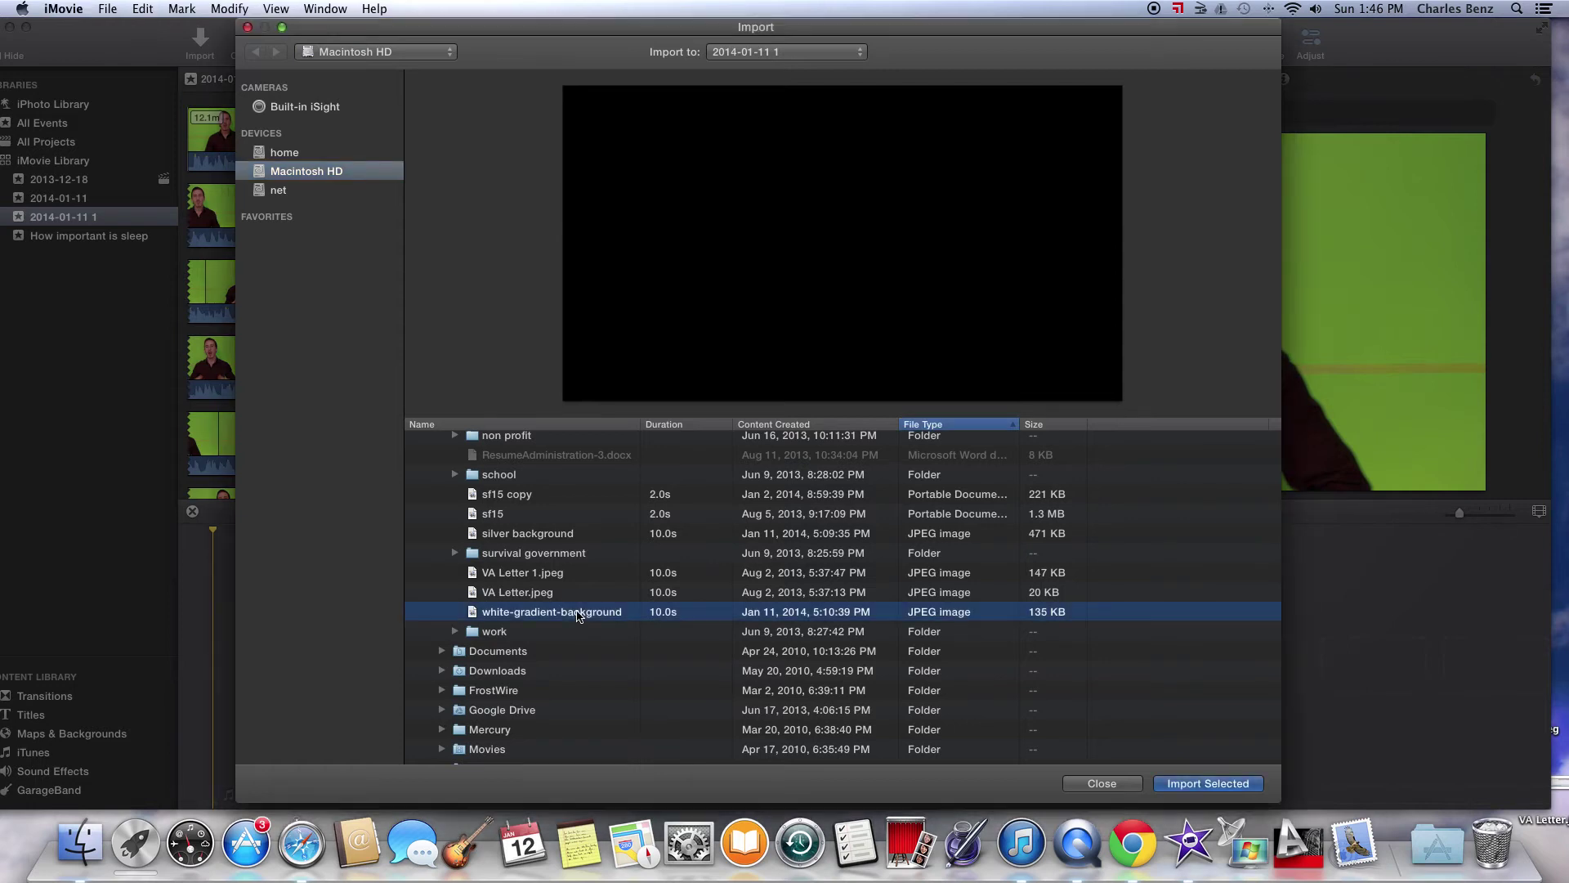
pyautogui.moveTo(841, 244)
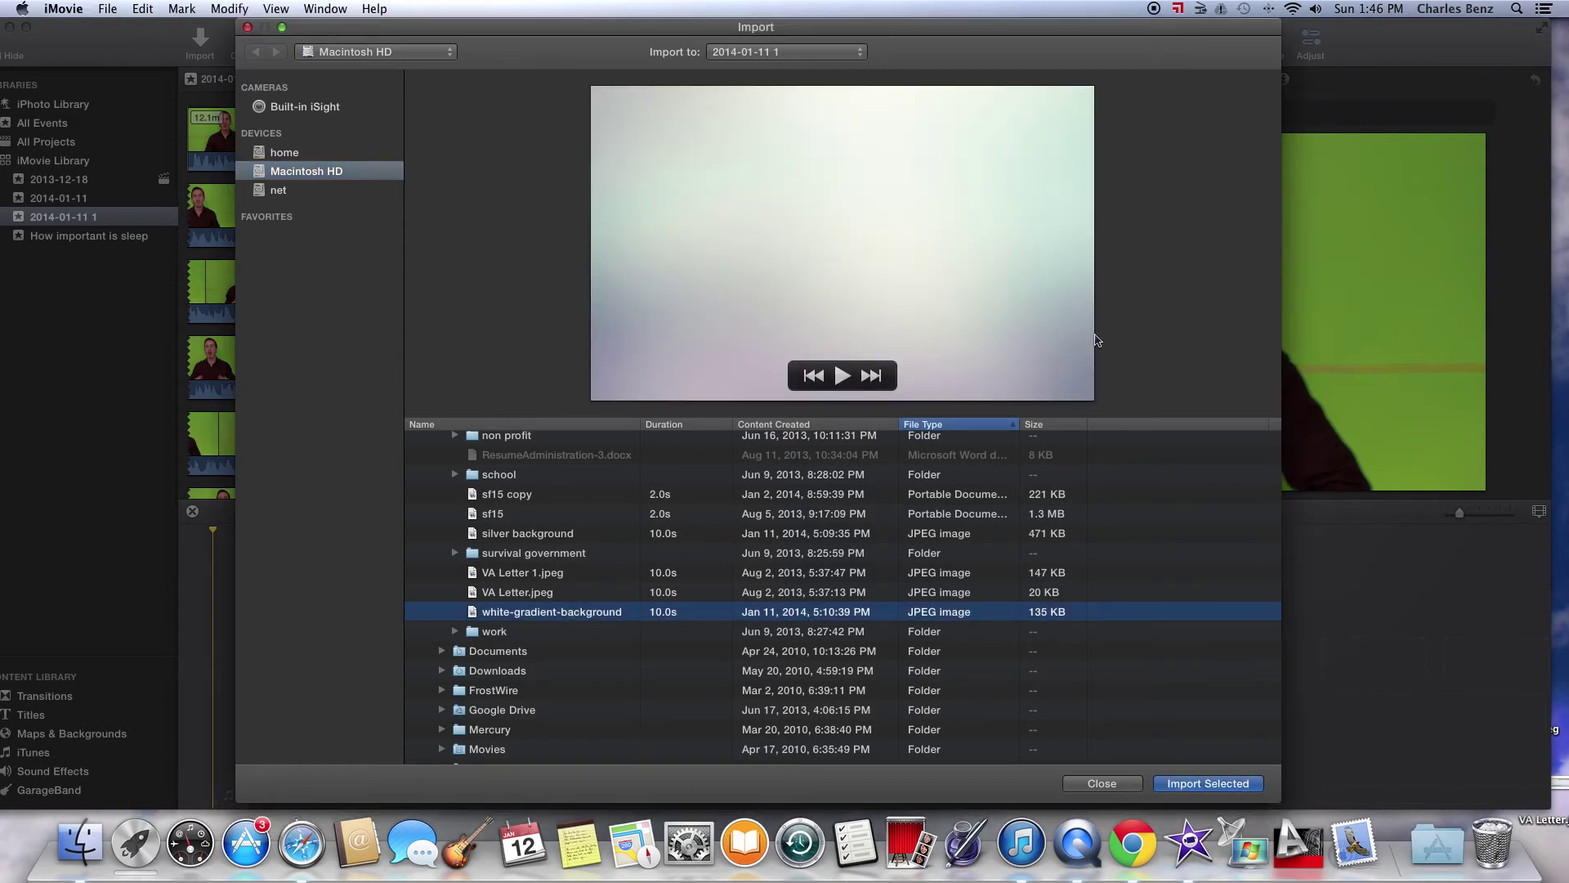
pyautogui.click(1247, 789)
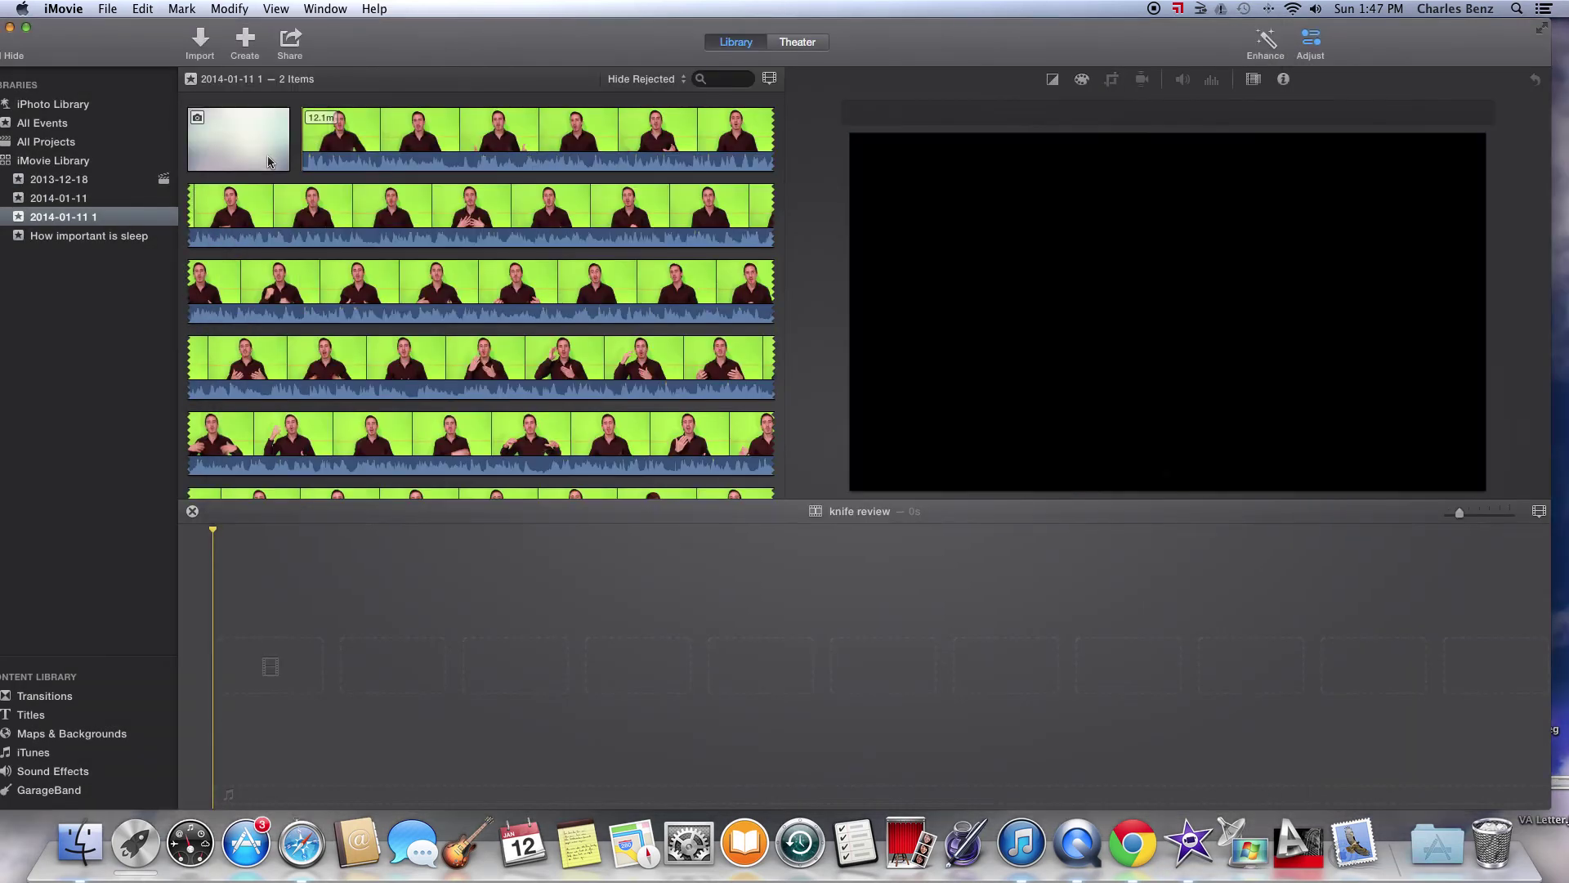
# Add the white gradient image to the knife review project timeline.
pyautogui.click(263, 158)
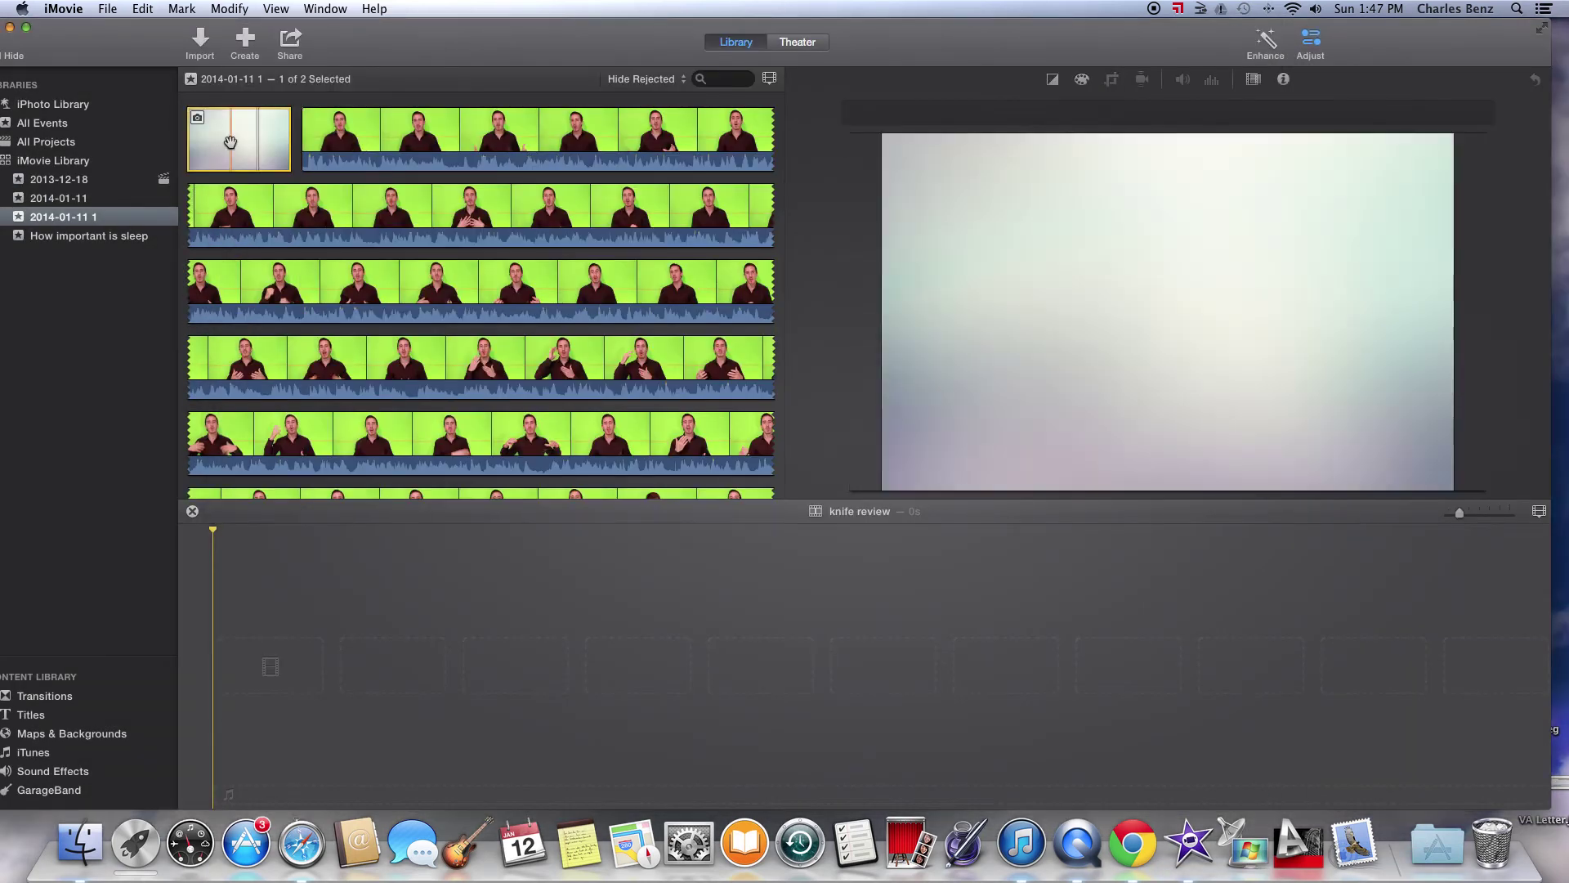
pyautogui.moveTo(230, 143); pyautogui.dragTo(284, 663)
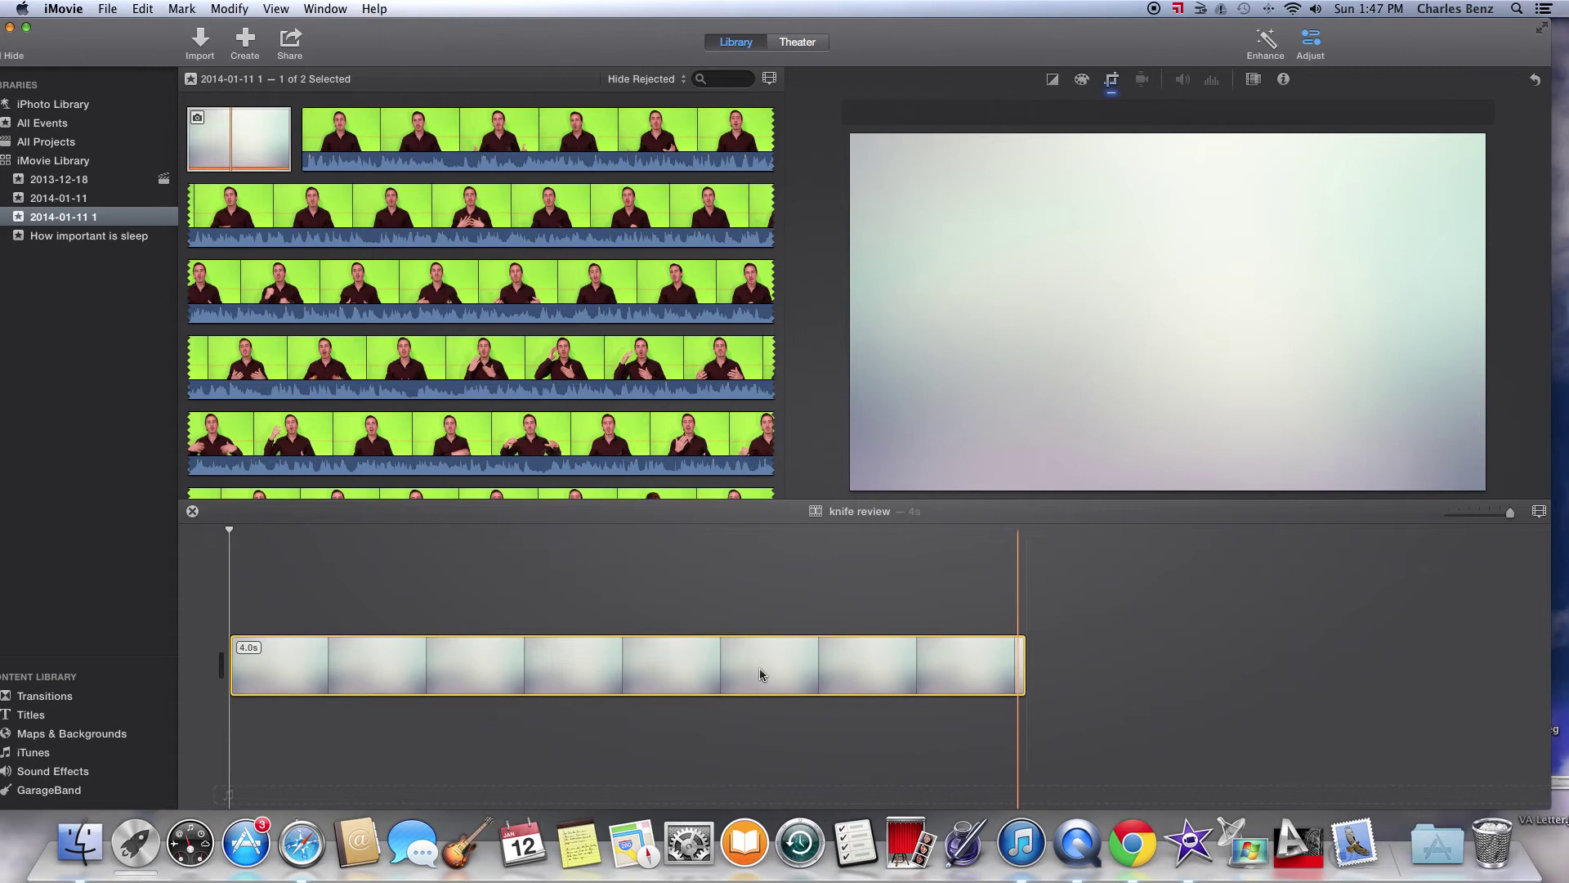
pyautogui.click(335, 673)
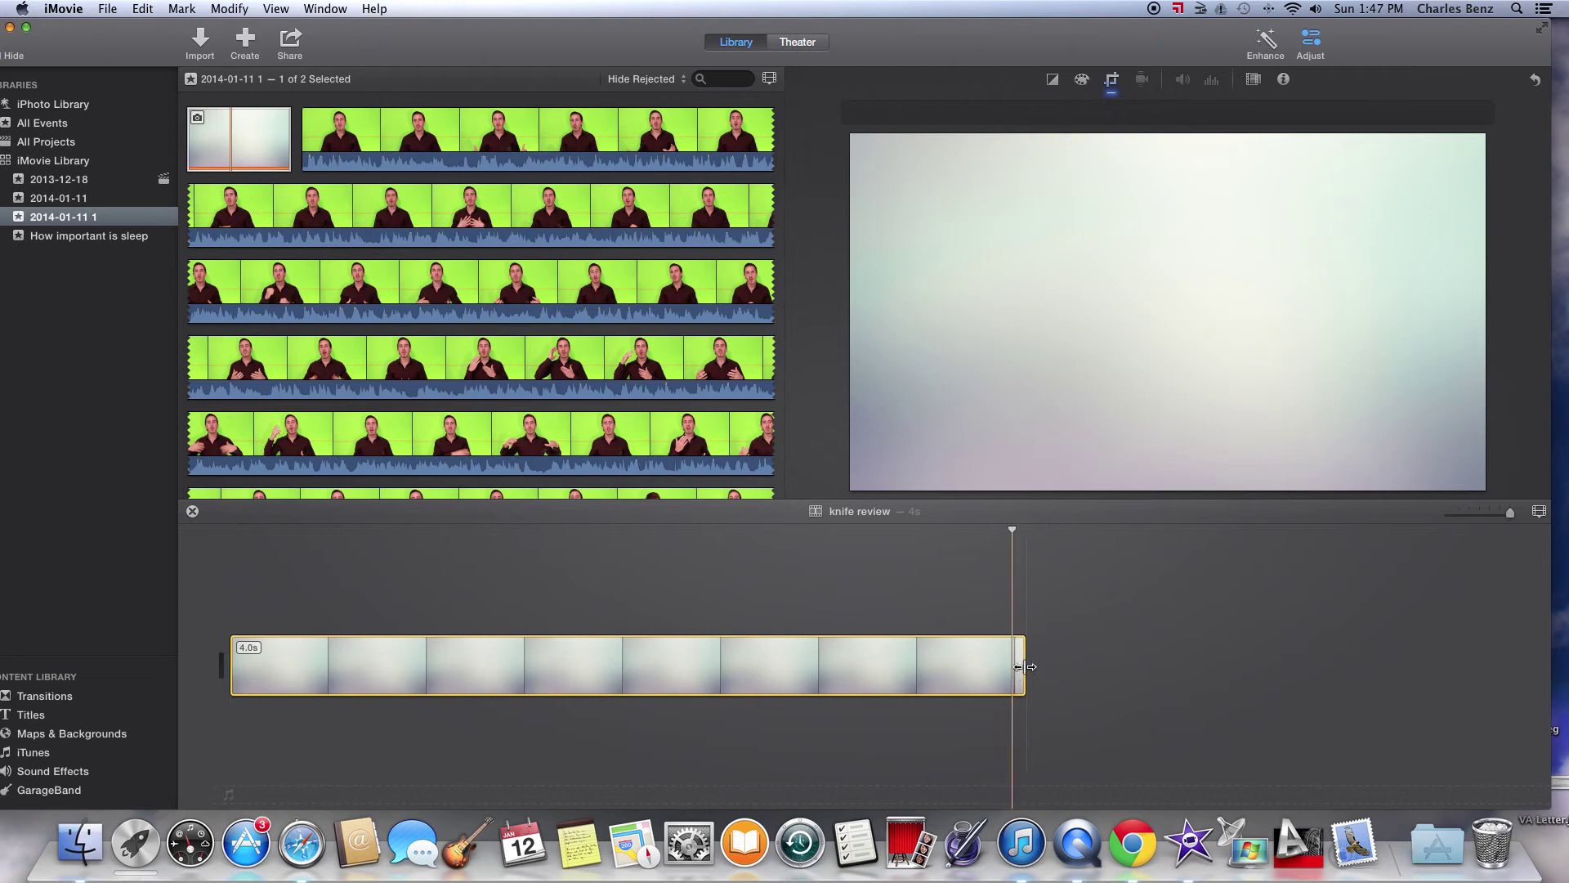
# Stretch the gradient background clip to about 1m 17s long.
pyautogui.moveTo(1026, 666); pyautogui.dragTo(1225, 664)
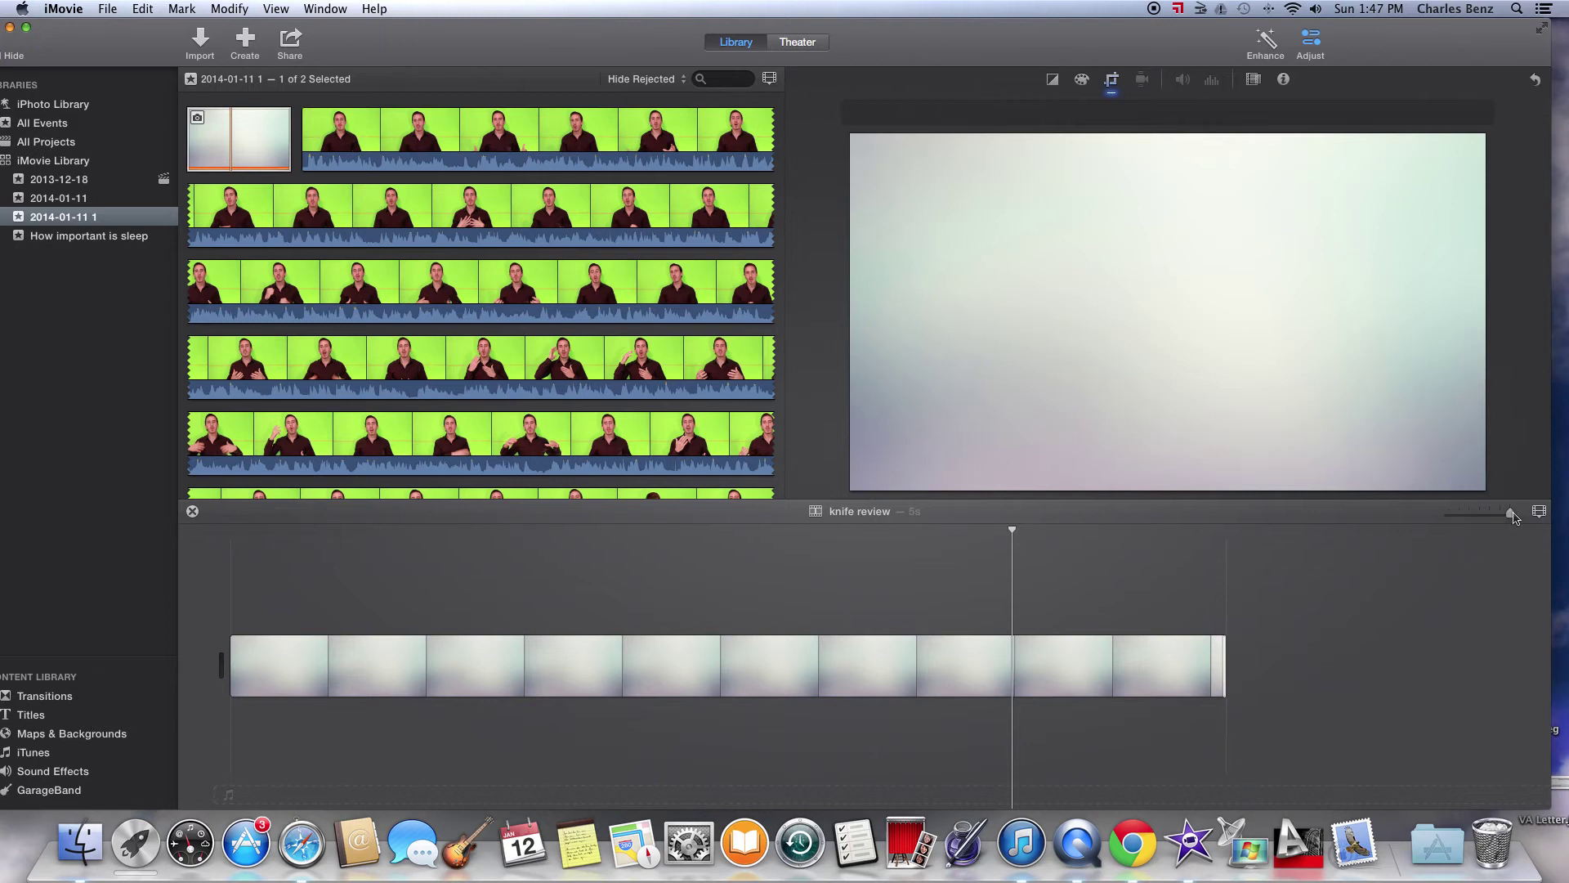
pyautogui.moveTo(1512, 514); pyautogui.dragTo(1461, 516)
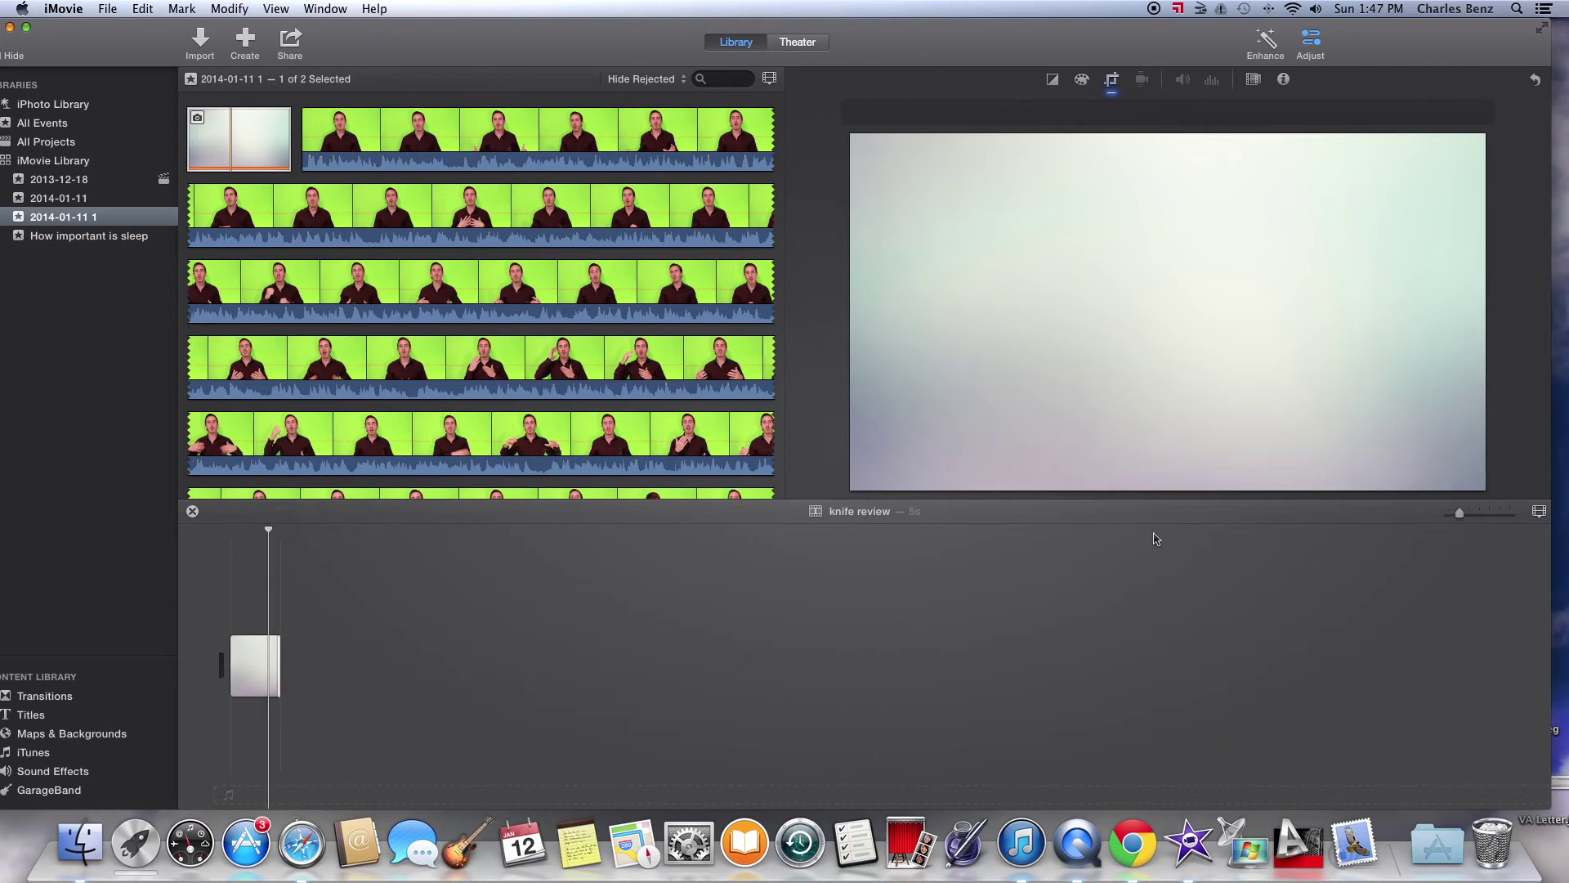
pyautogui.moveTo(1460, 515); pyautogui.dragTo(1450, 515)
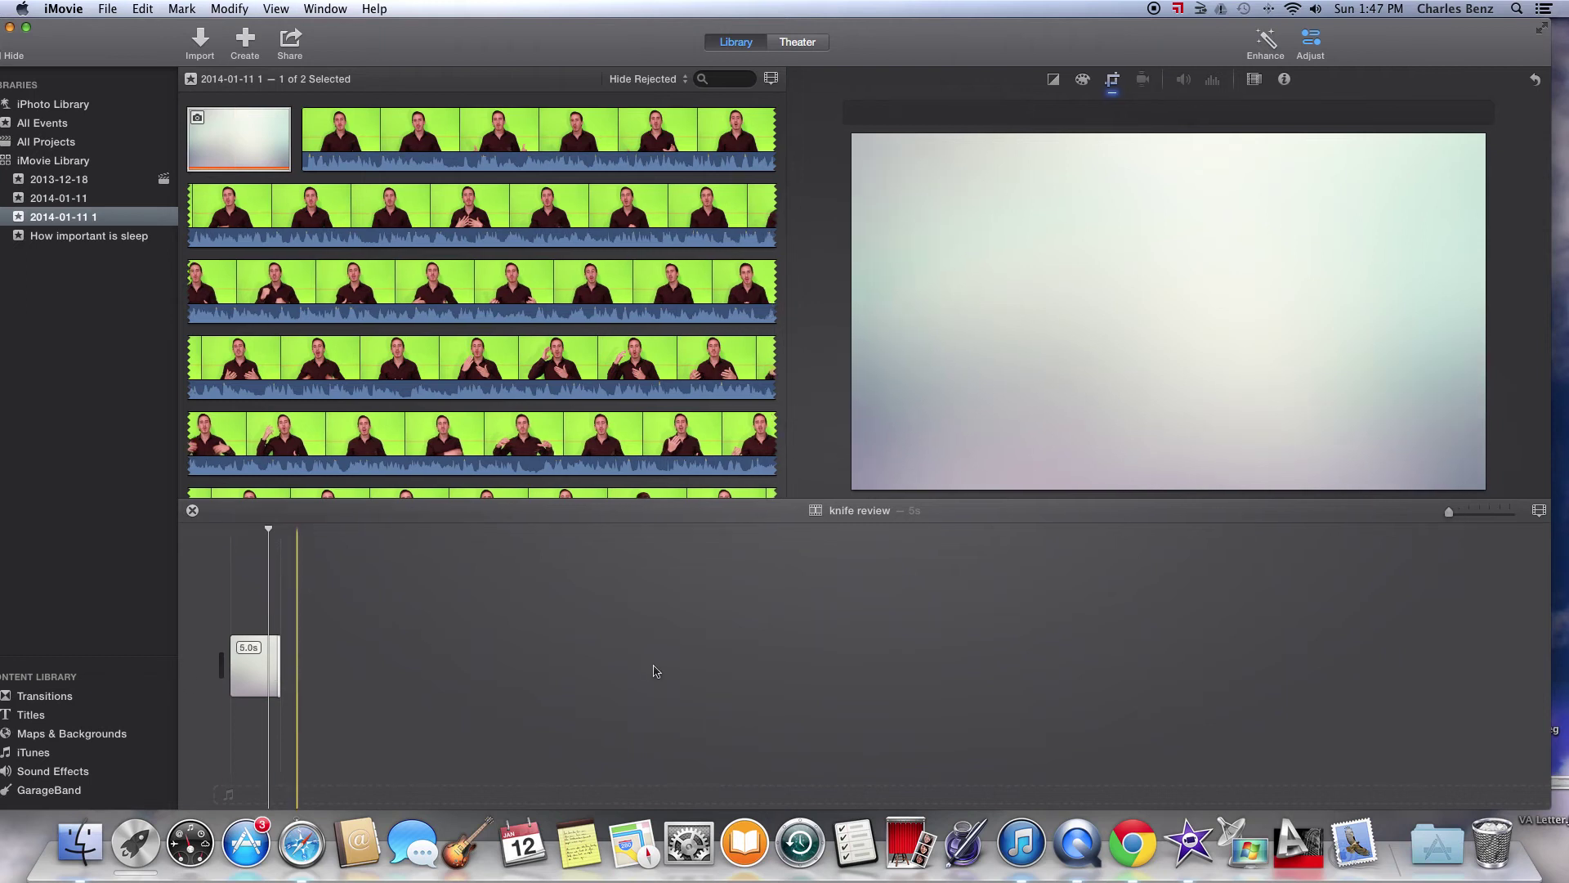
pyautogui.click(258, 674)
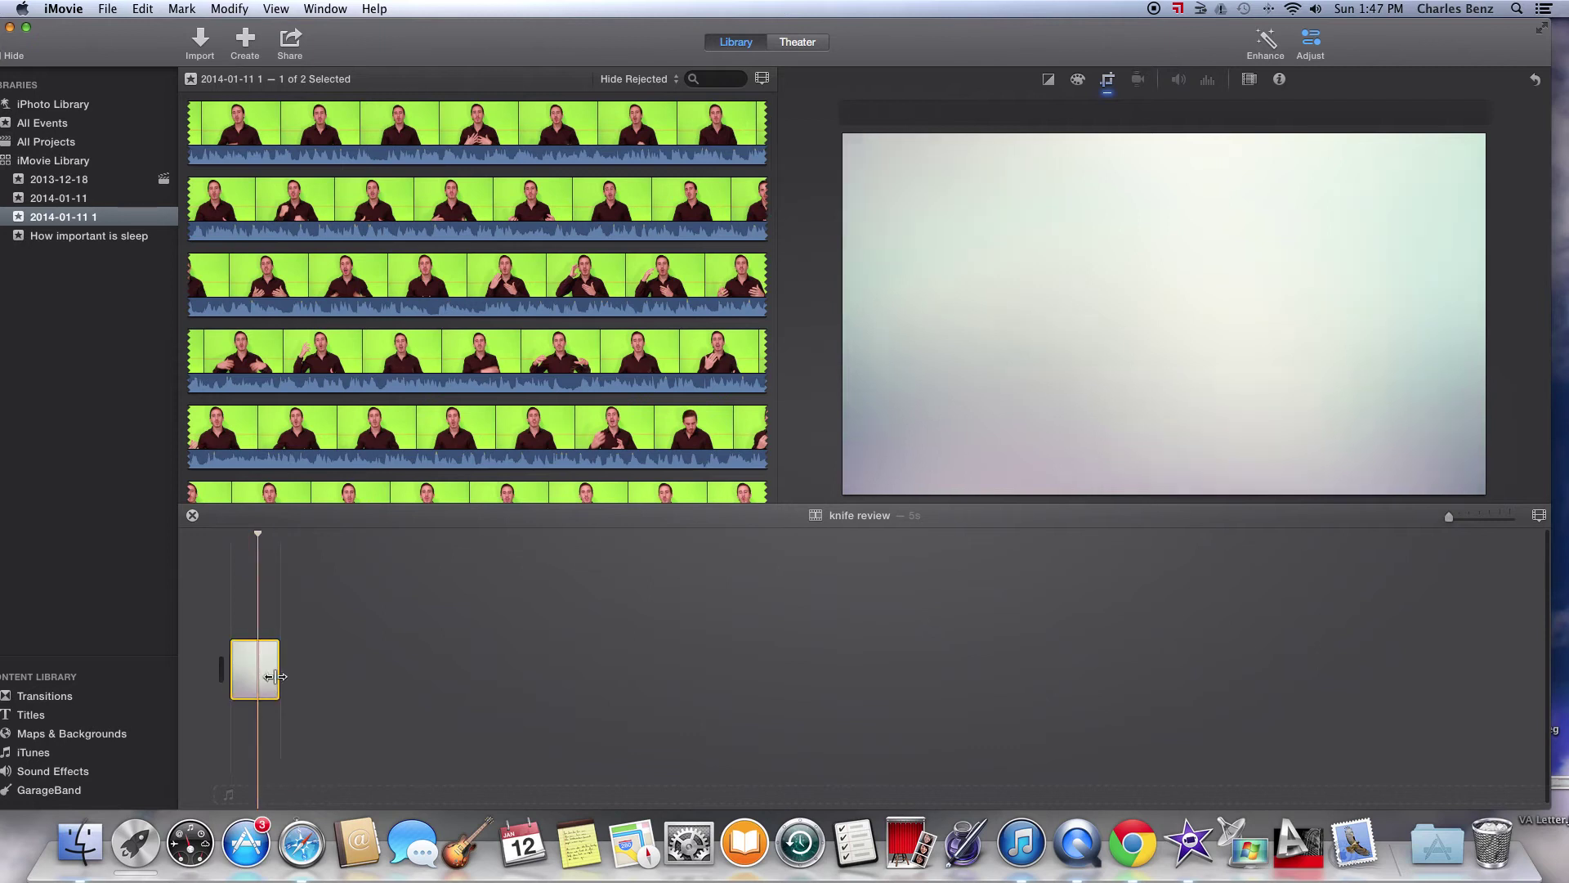
pyautogui.moveTo(271, 676); pyautogui.dragTo(993, 649)
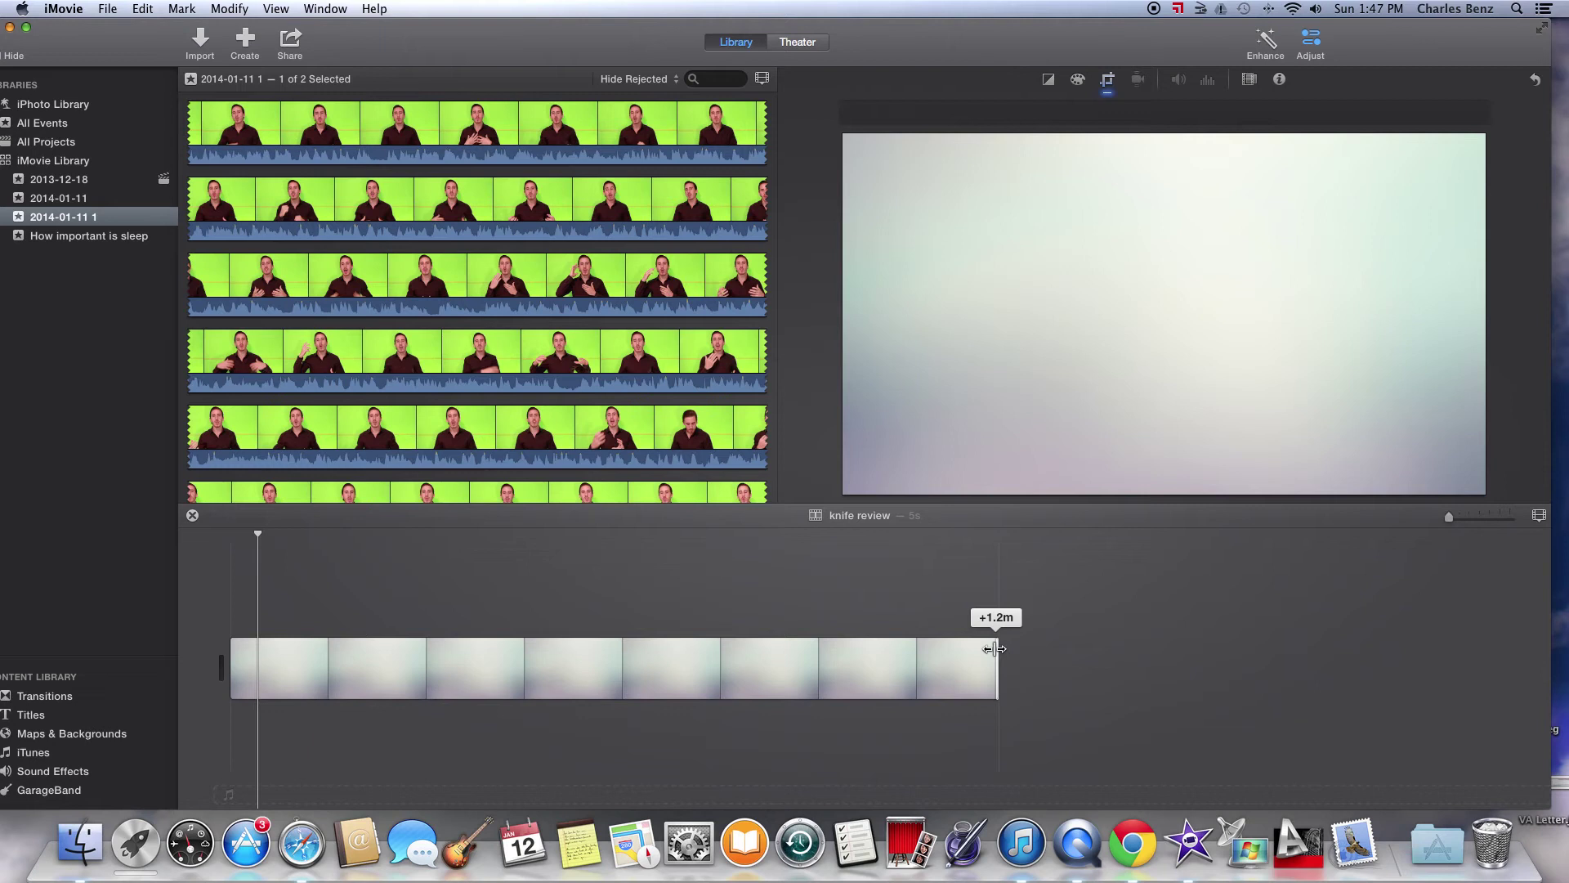
pyautogui.moveTo(994, 649); pyautogui.dragTo(996, 649)
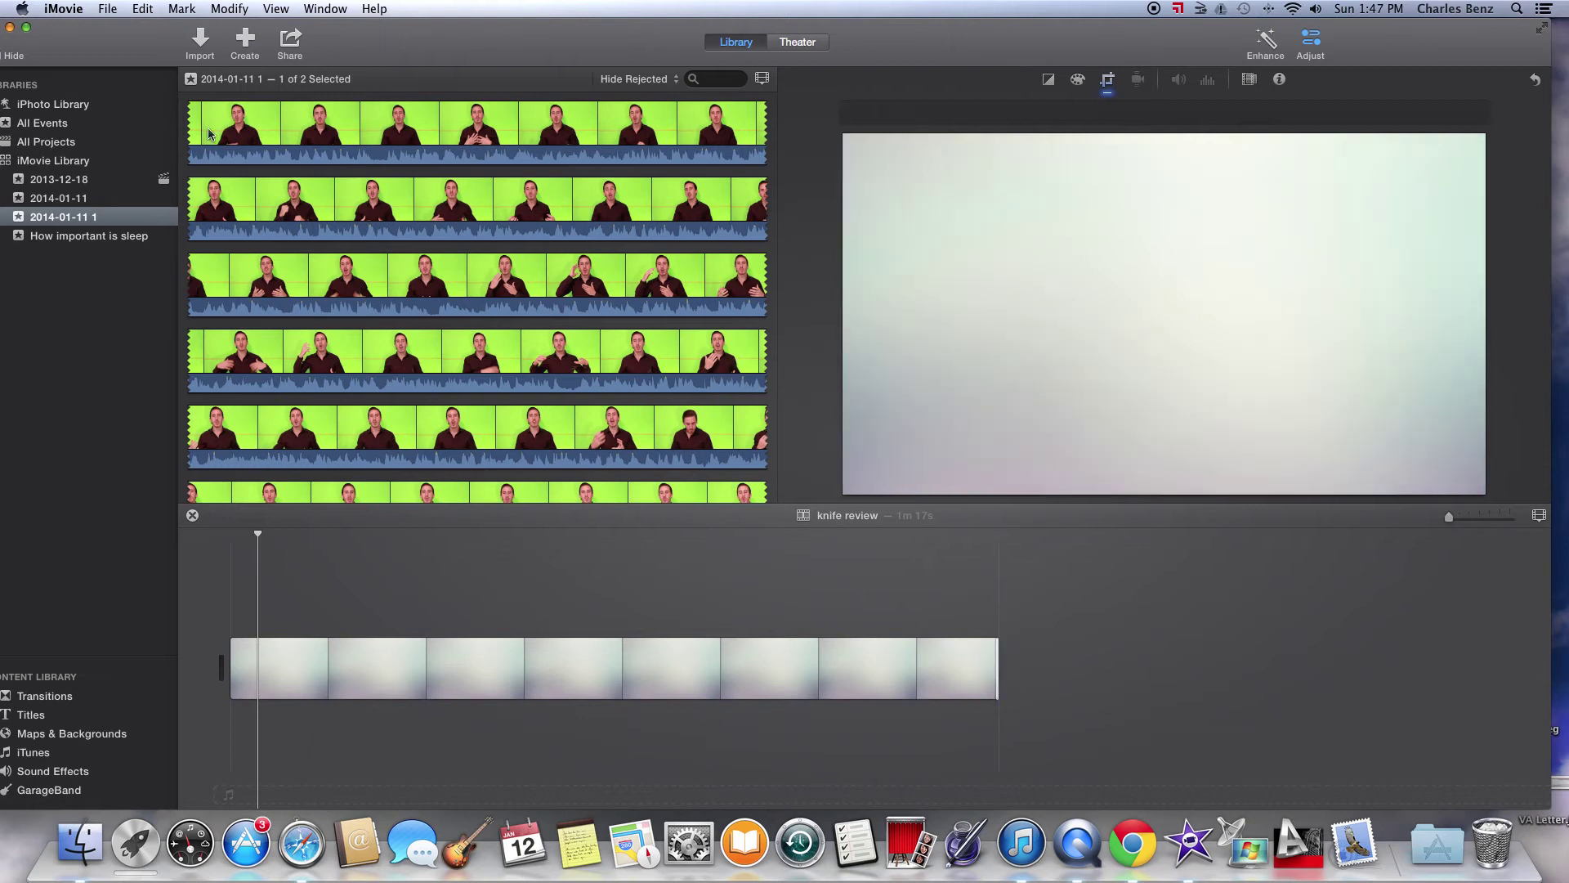
pyautogui.scroll(-2, 196, 141)
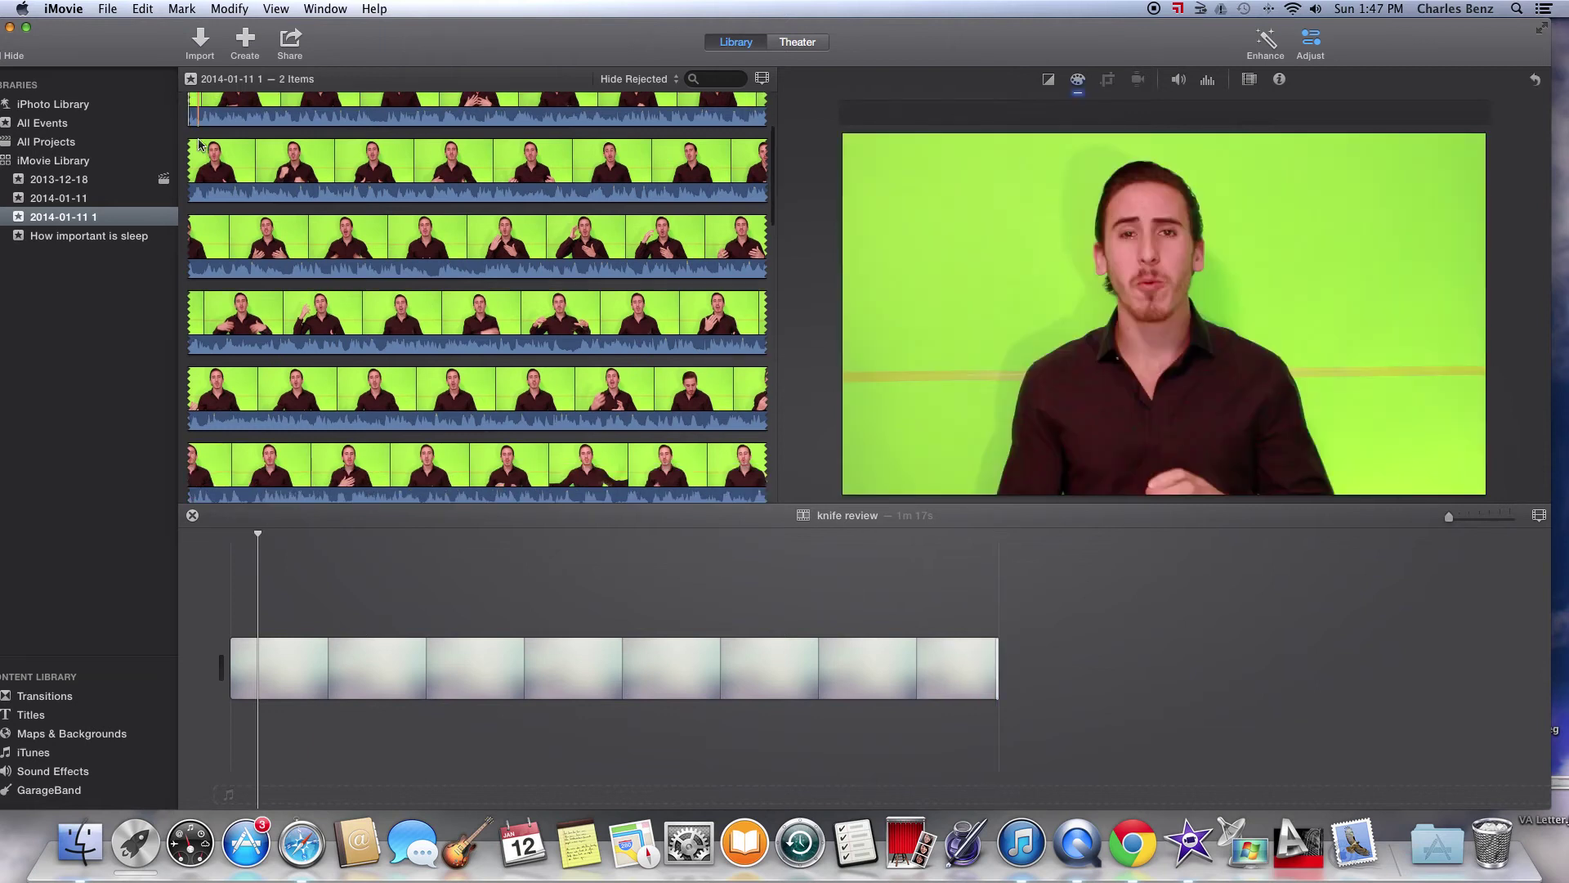
pyautogui.scroll(5, 198, 145)
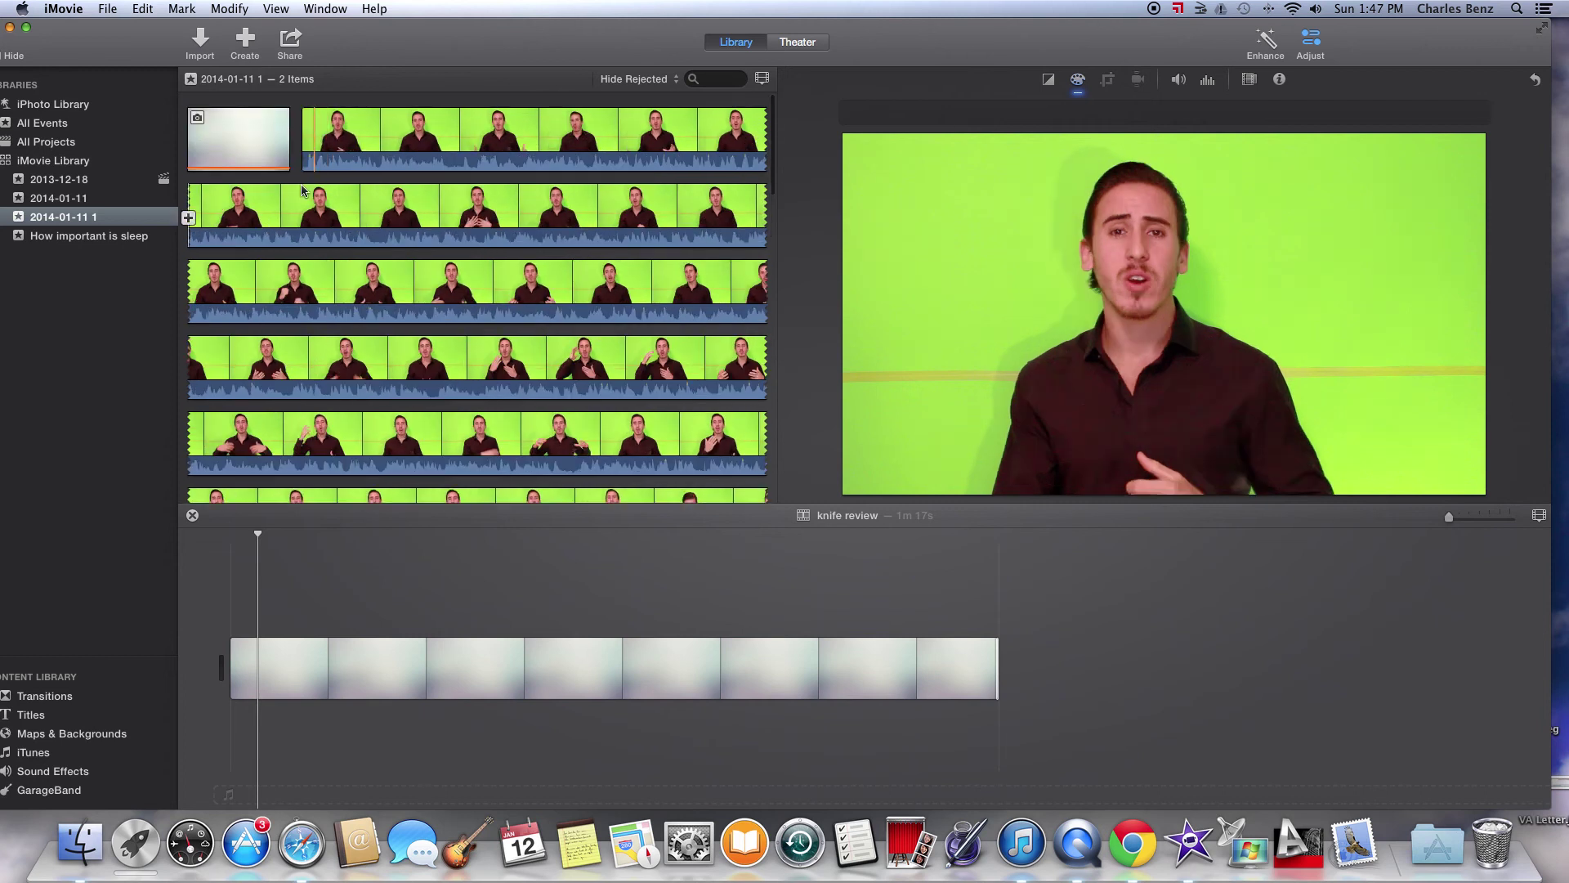
pyautogui.scroll(-1, 309, 151)
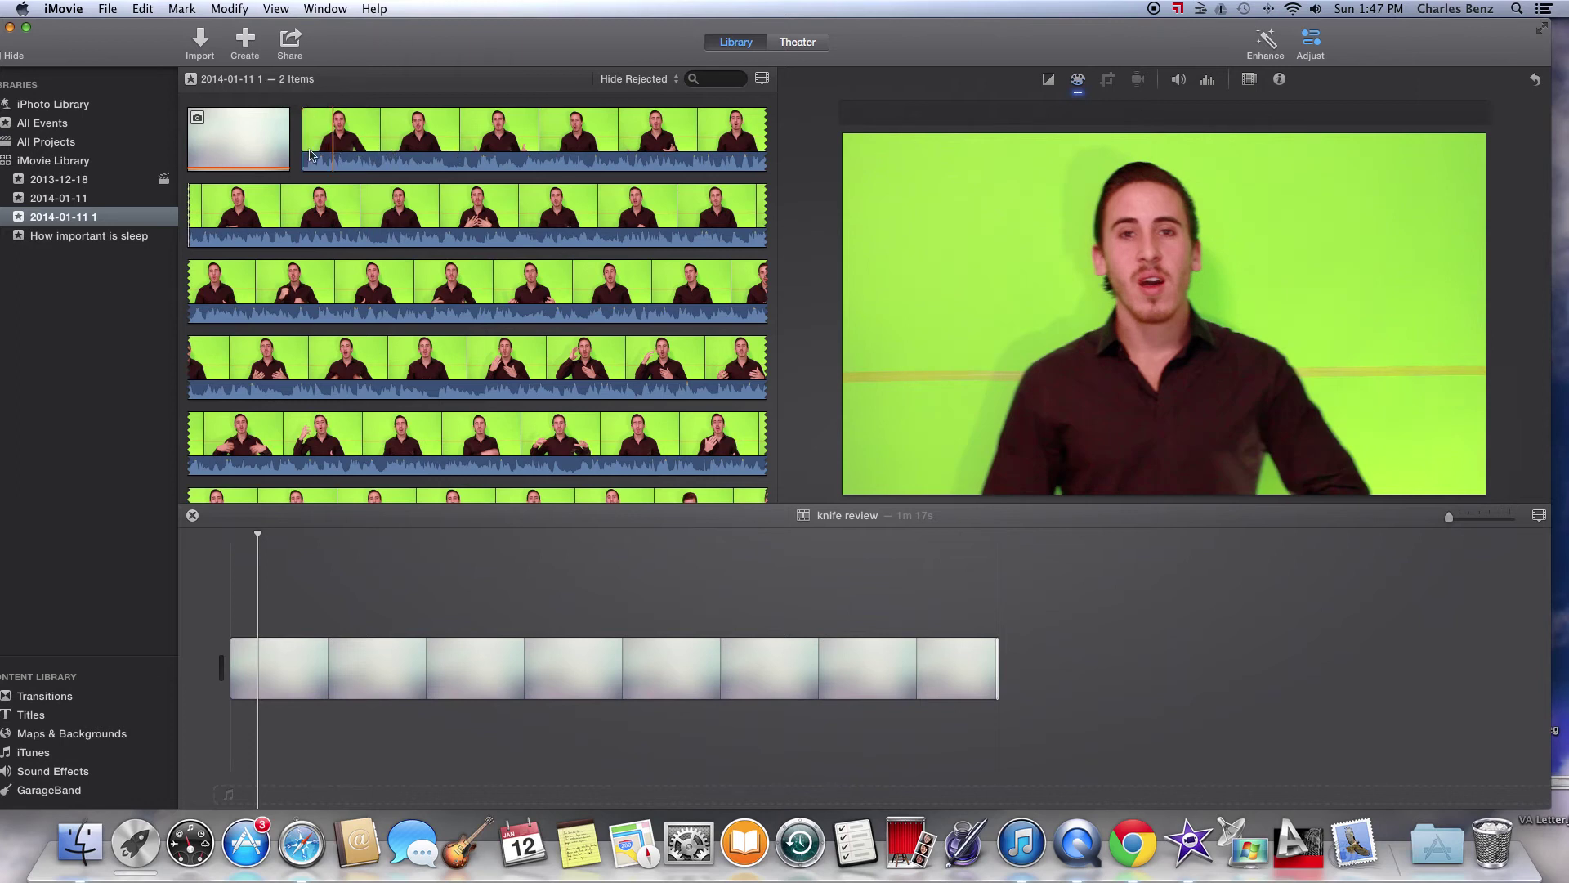
pyautogui.moveTo(326, 157)
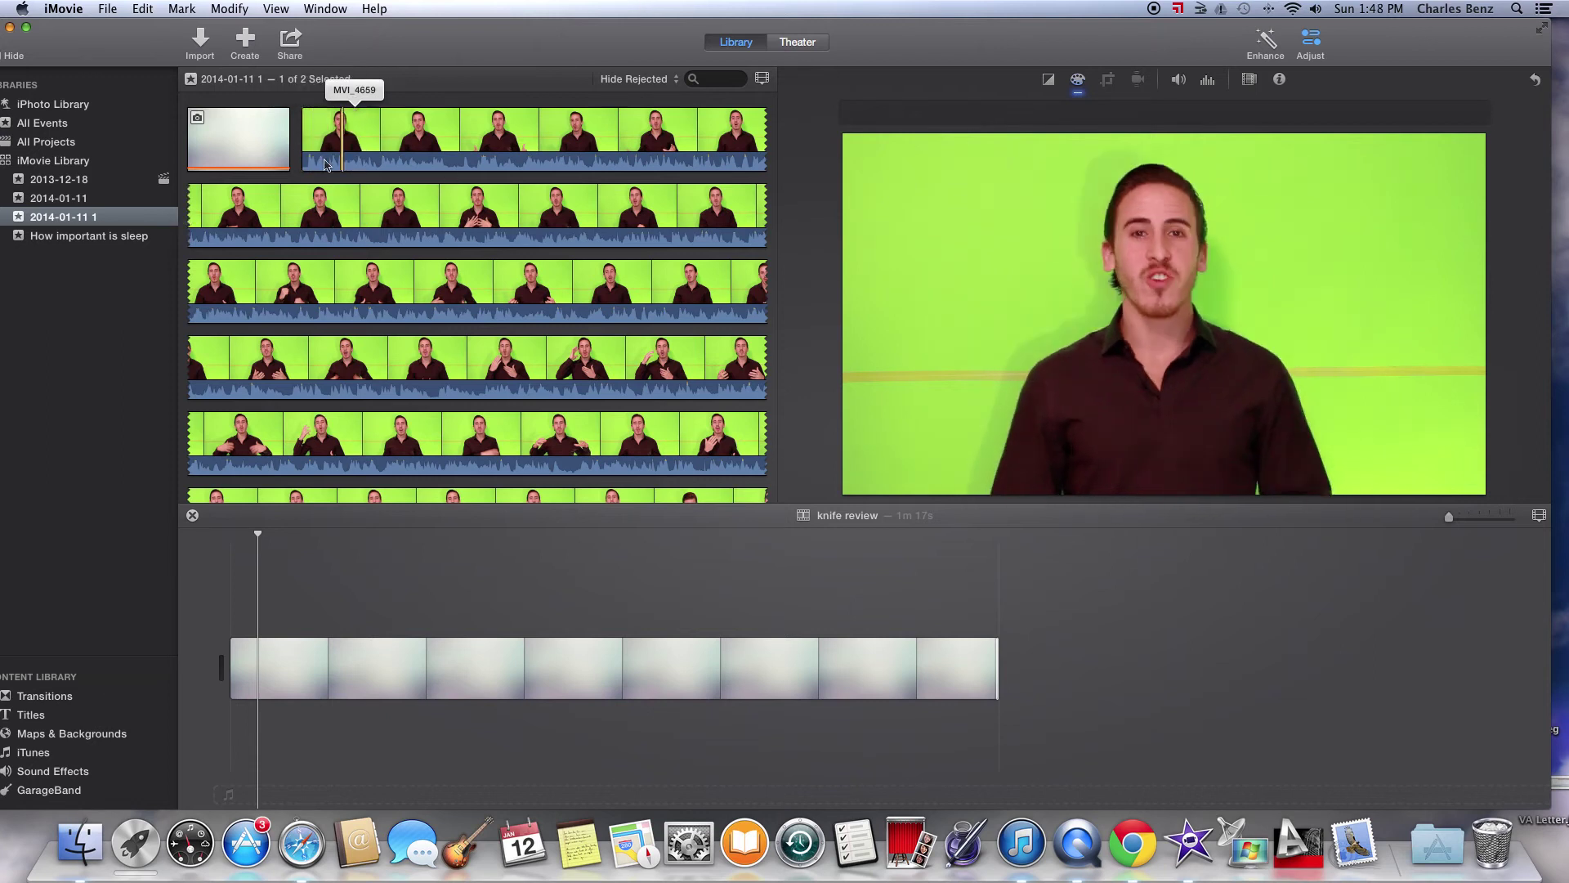
# Select about a minute of green-screen footage and drop it above the gradient background.
pyautogui.click(311, 159)
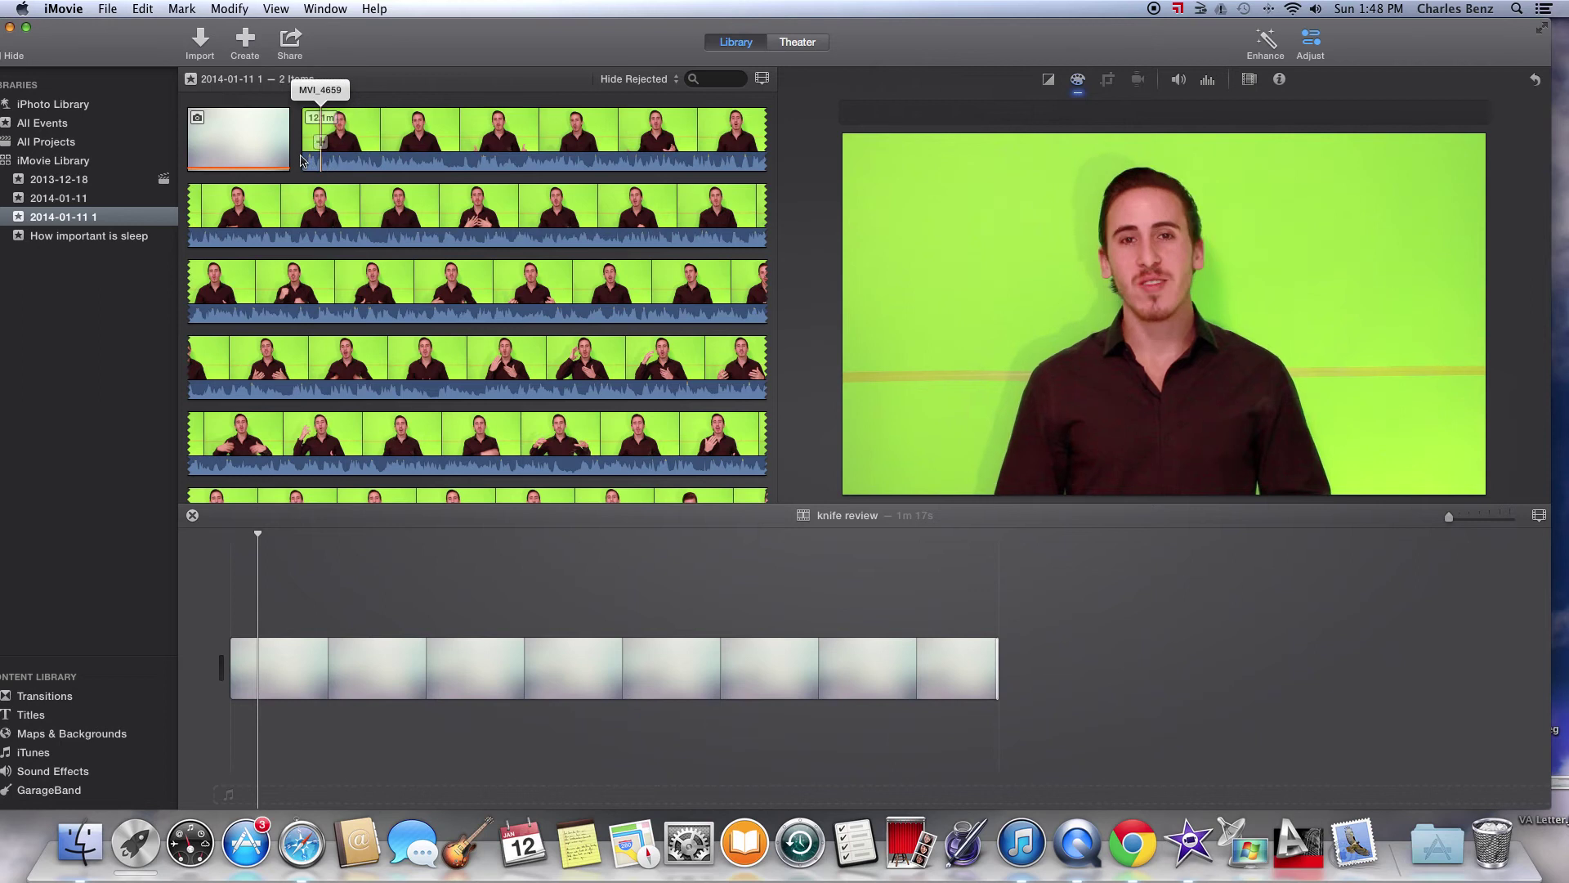
pyautogui.moveTo(303, 160)
pyautogui.mouseDown()
pyautogui.moveTo(697, 156)
pyautogui.moveTo(658, 153)
pyautogui.moveTo(609, 235)
pyautogui.moveTo(700, 224)
pyautogui.mouseUp()
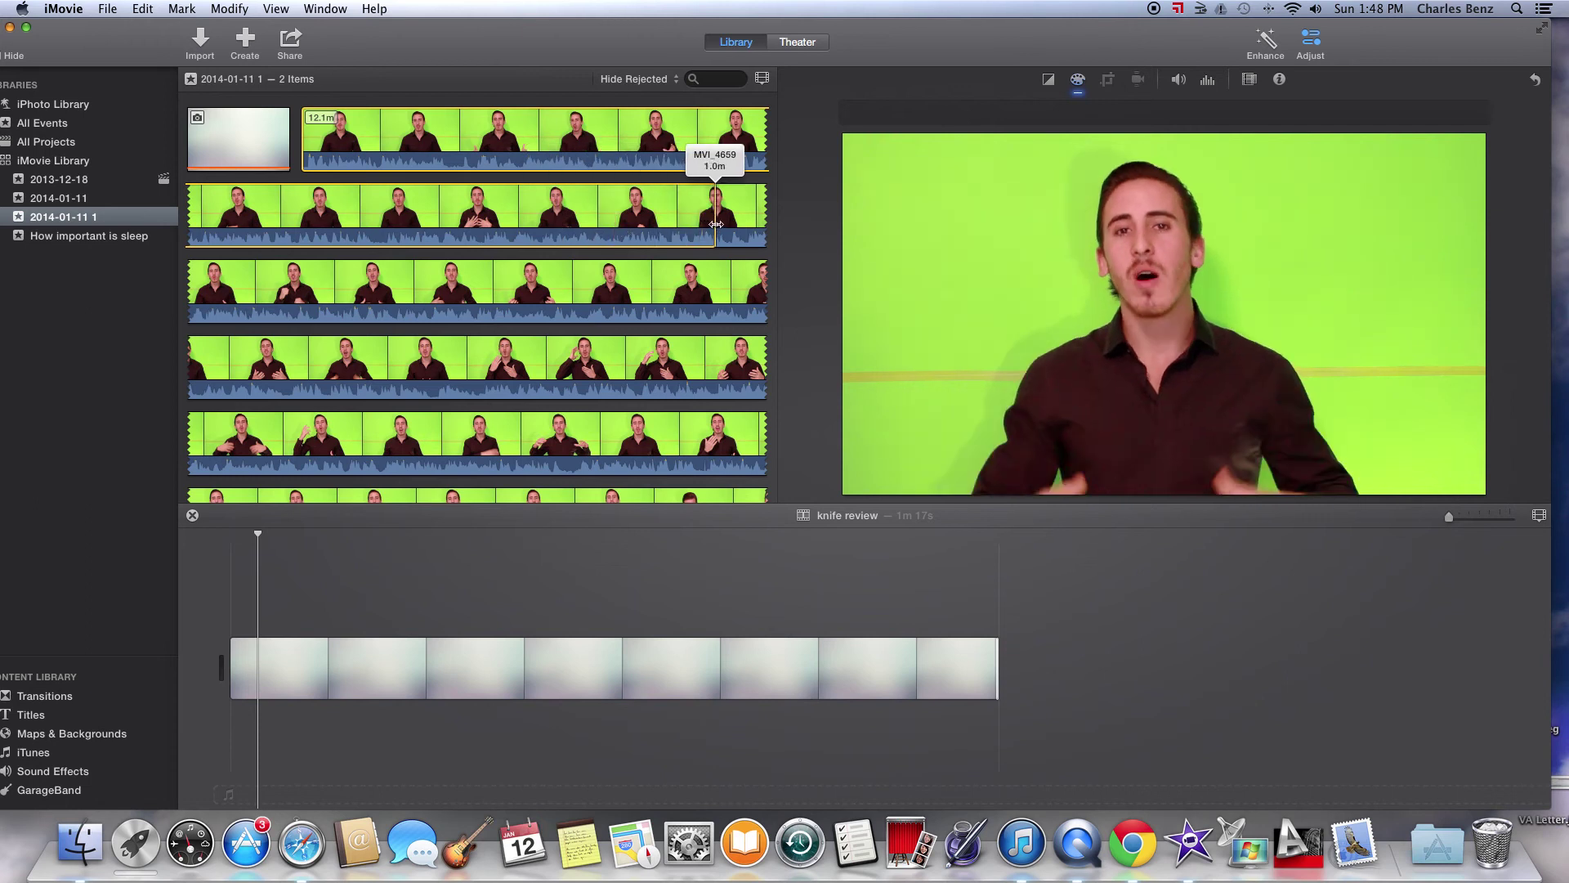
pyautogui.moveTo(701, 224); pyautogui.dragTo(745, 224)
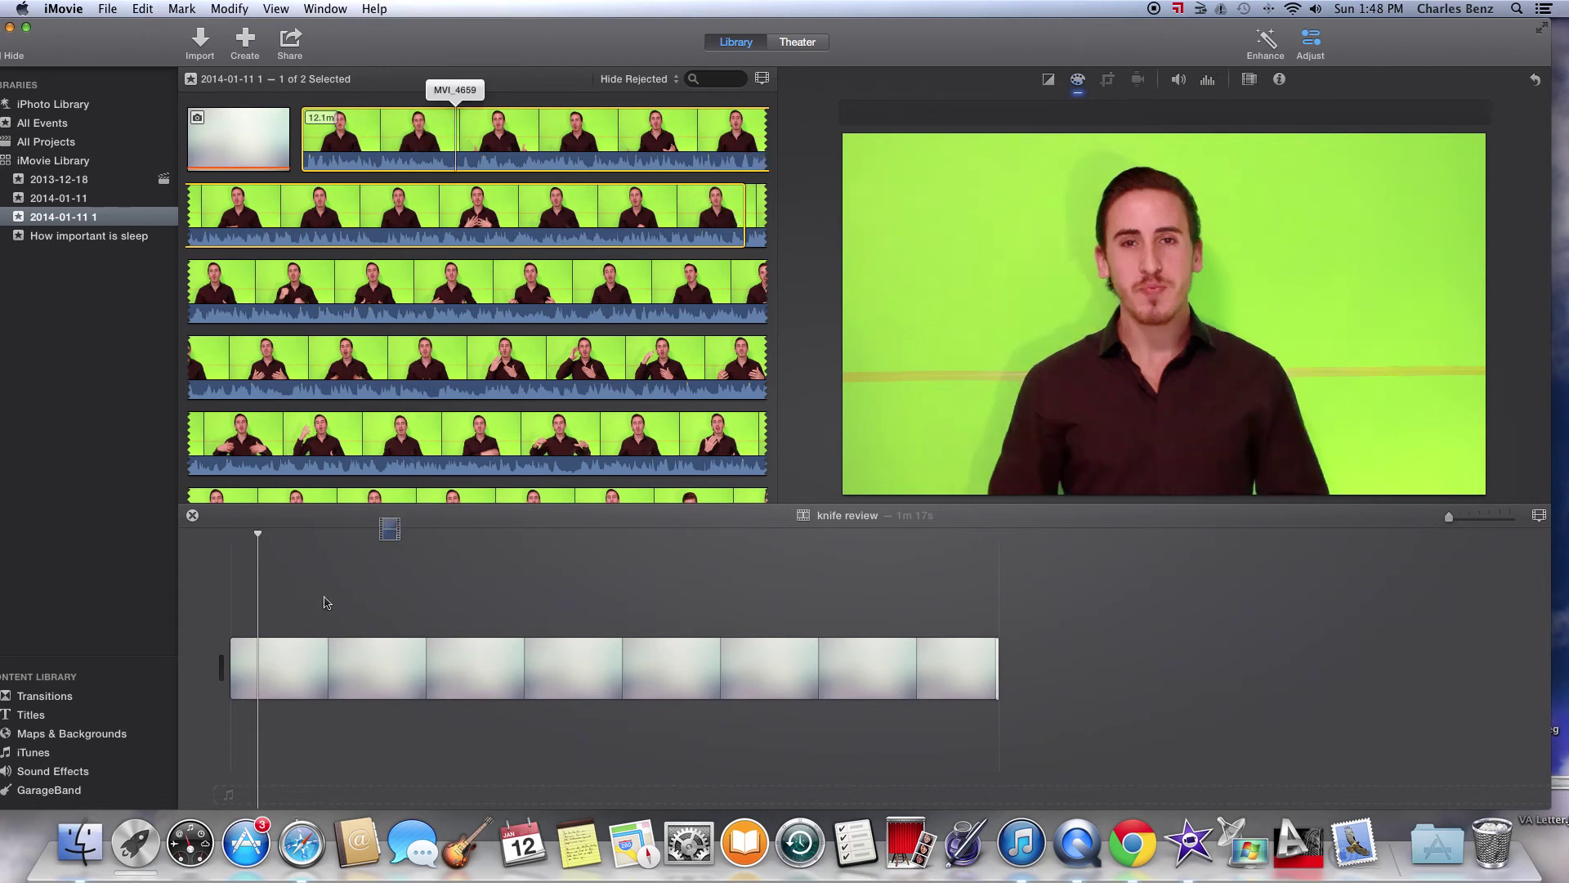
pyautogui.moveTo(423, 358); pyautogui.dragTo(233, 613)
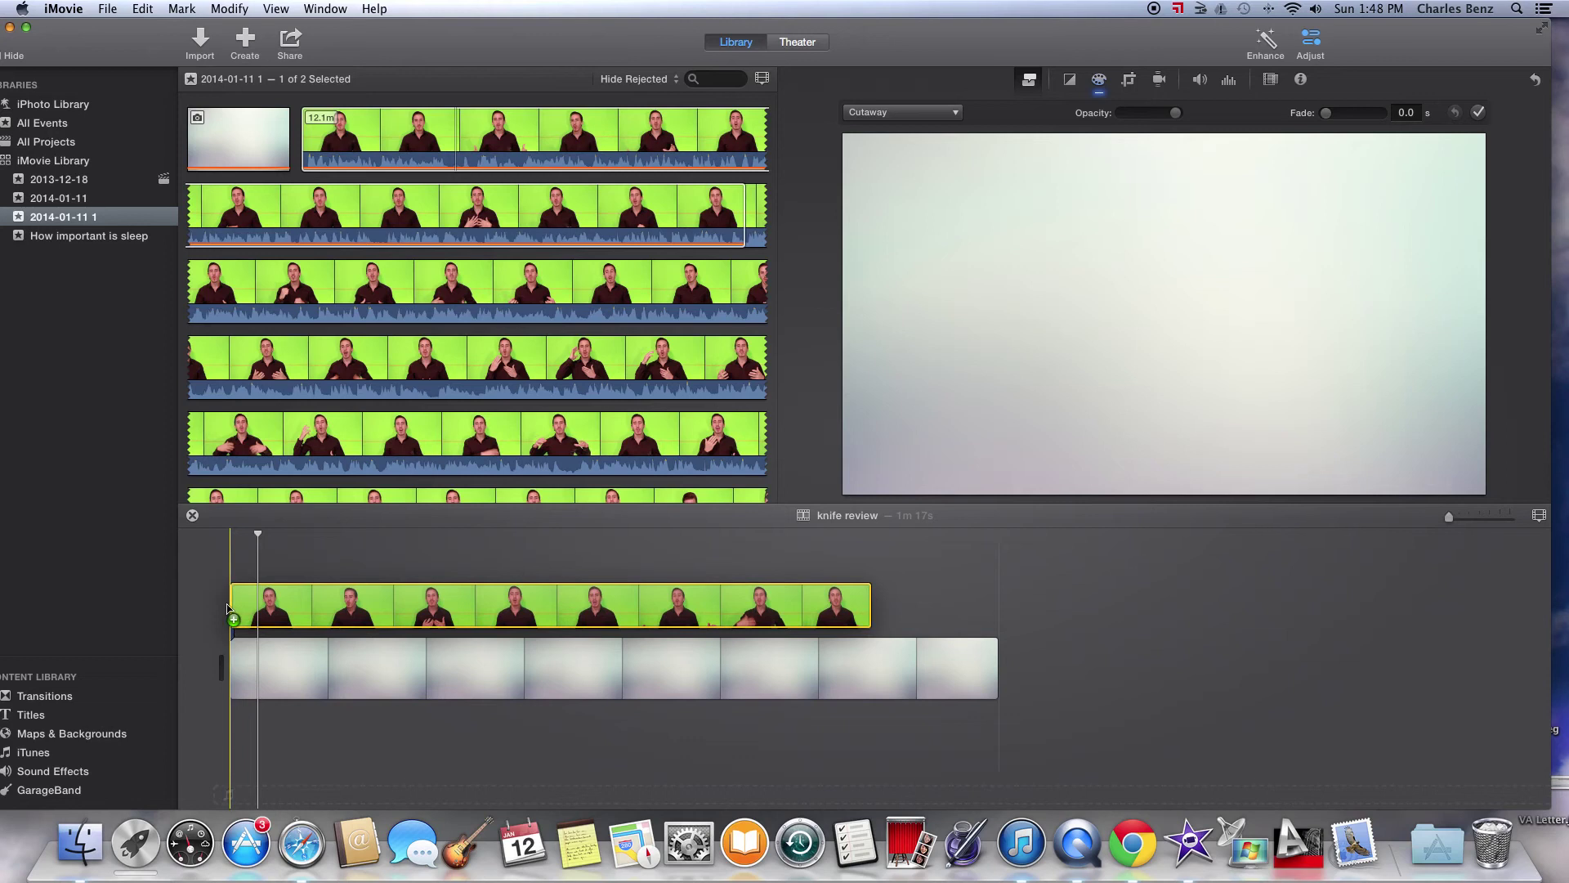
# Settle the green-screen cutaway above the background and hide the overlay settings bar.
pyautogui.moveTo(233, 614); pyautogui.dragTo(229, 610)
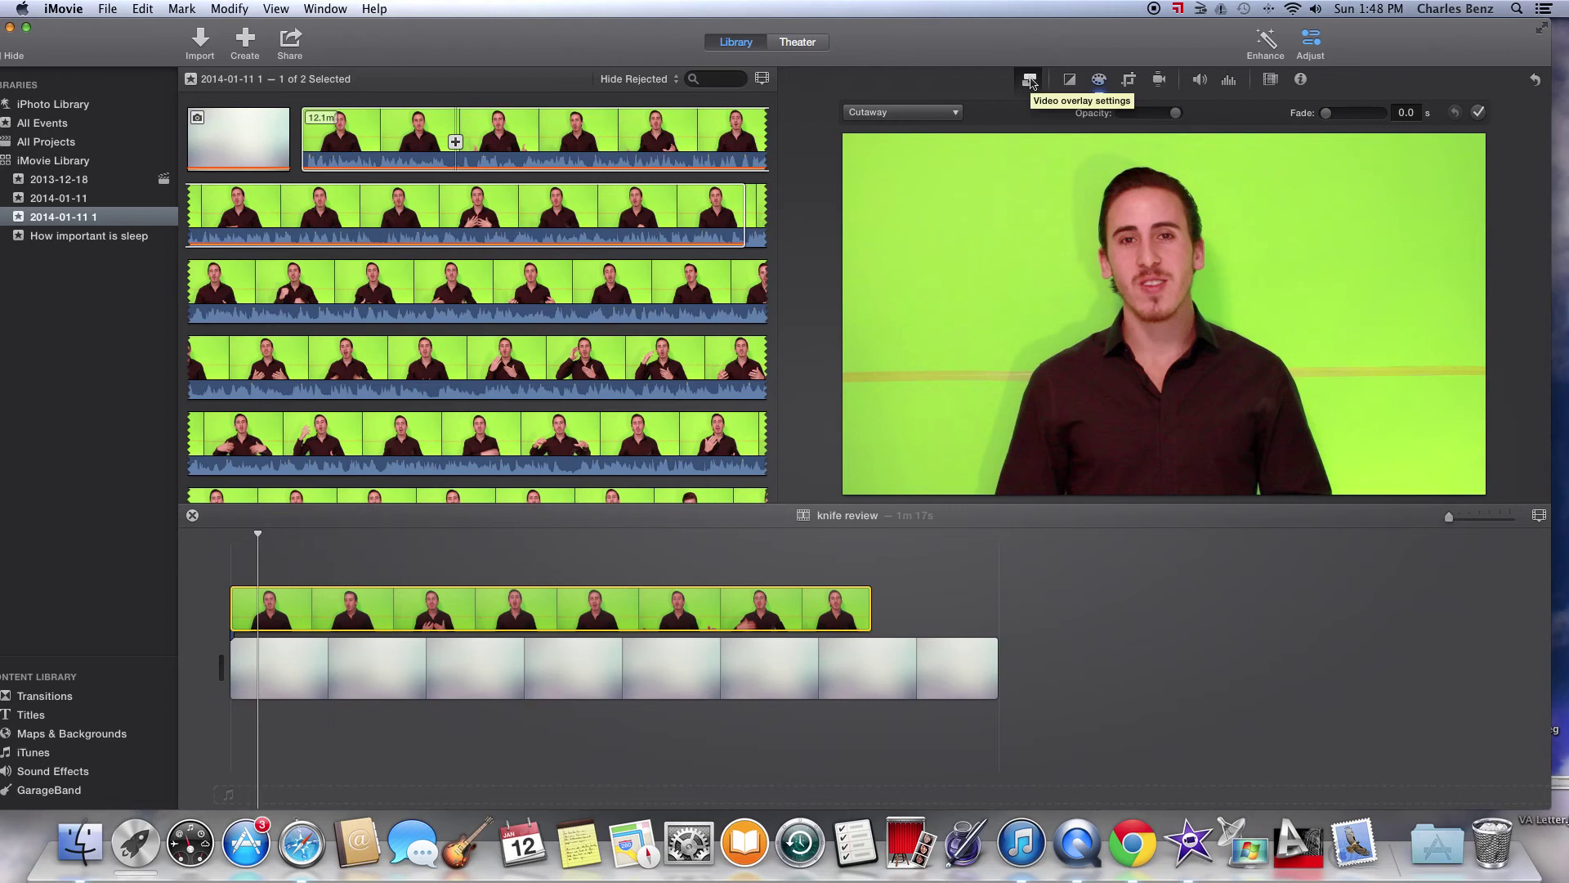
pyautogui.click(1033, 82)
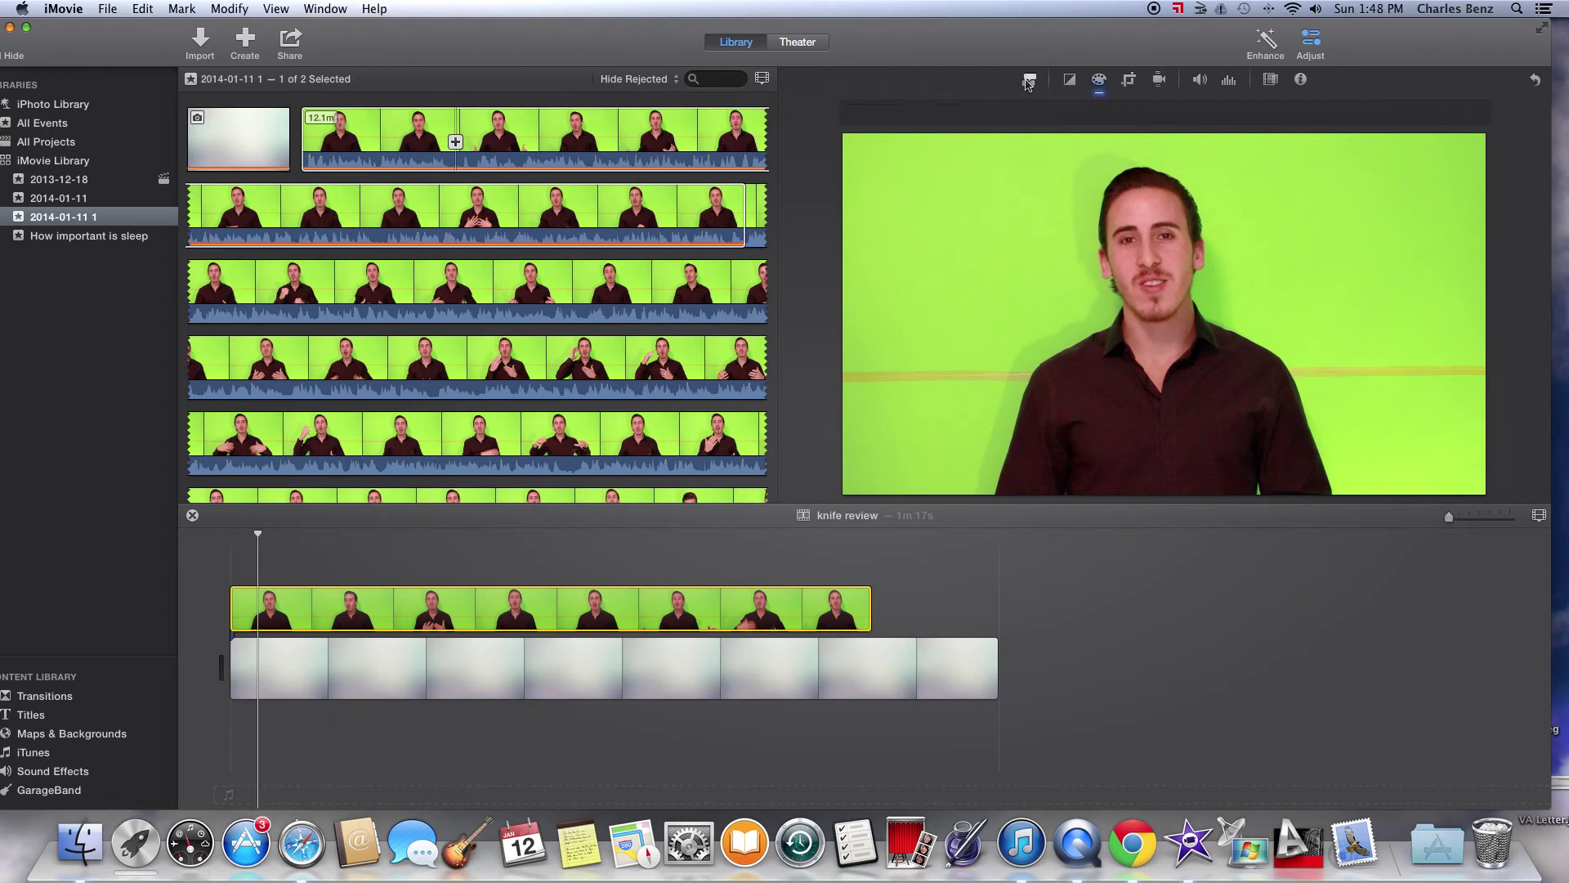
# Change the overlay type from Cutaway to Green/Blue Screen.
pyautogui.click(1028, 82)
pyautogui.click(947, 116)
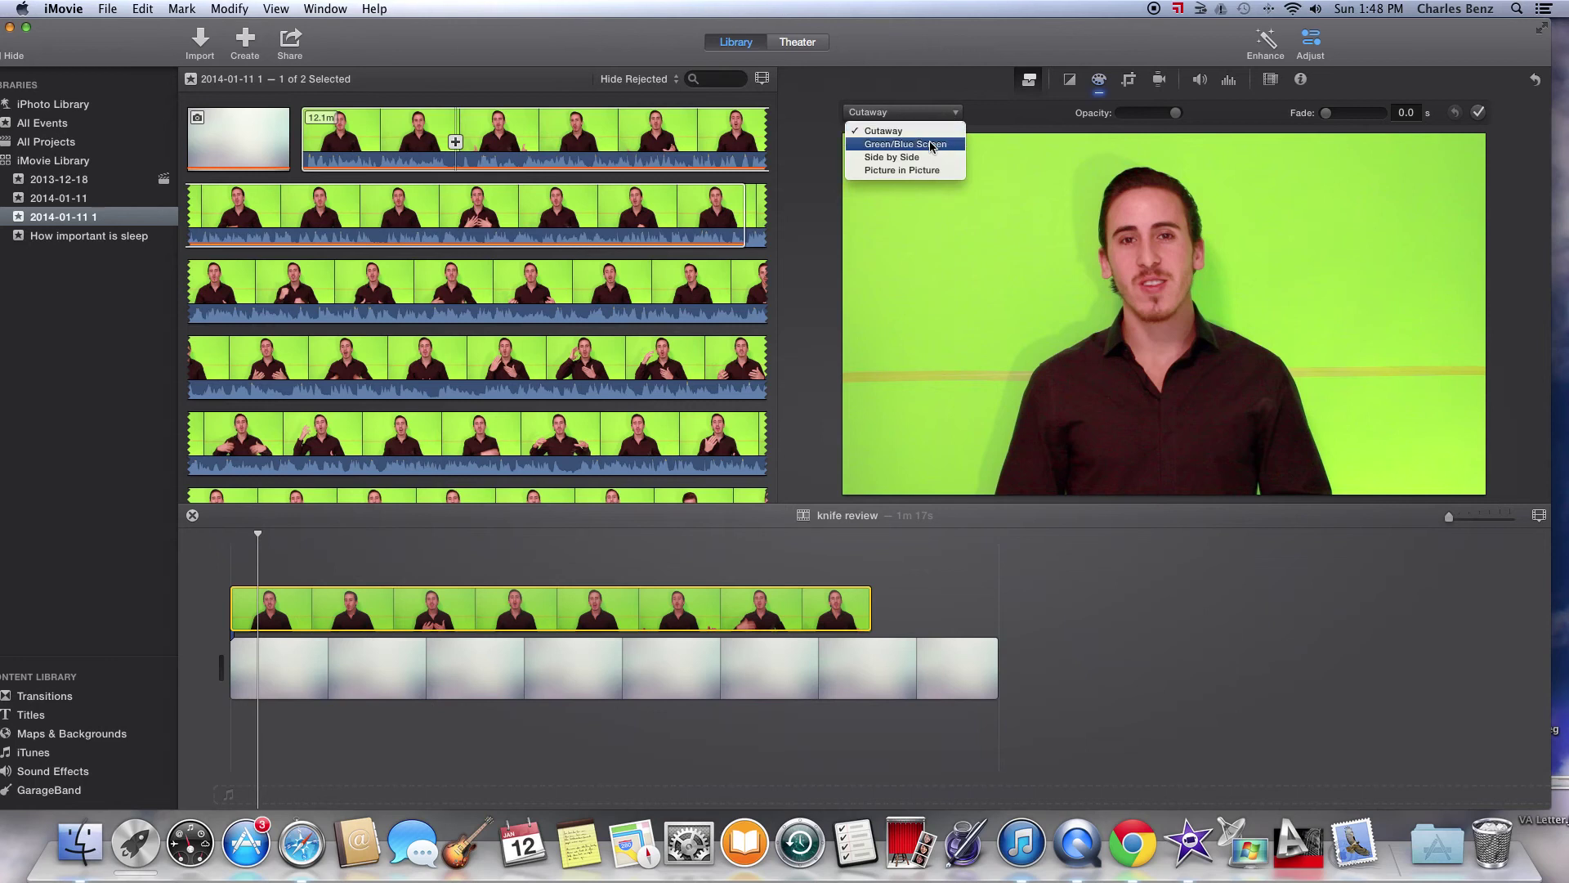
pyautogui.click(933, 145)
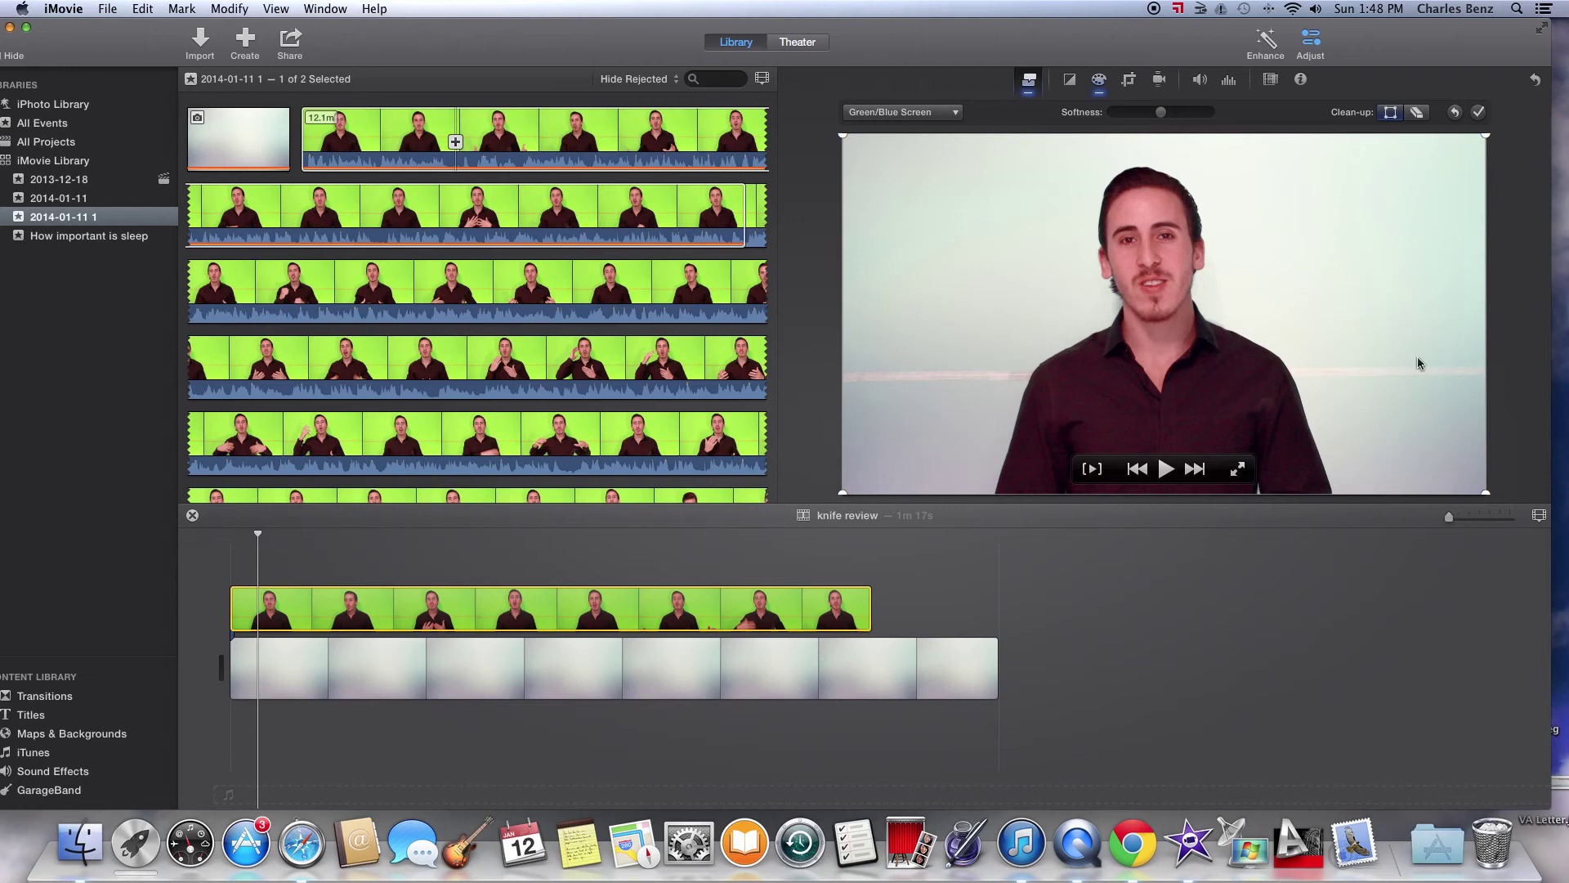
# Erase the leftover horizontal line with the Clean-up eraser and preview the keyed speaker.
pyautogui.moveTo(1164, 313)
pyautogui.click(1419, 114)
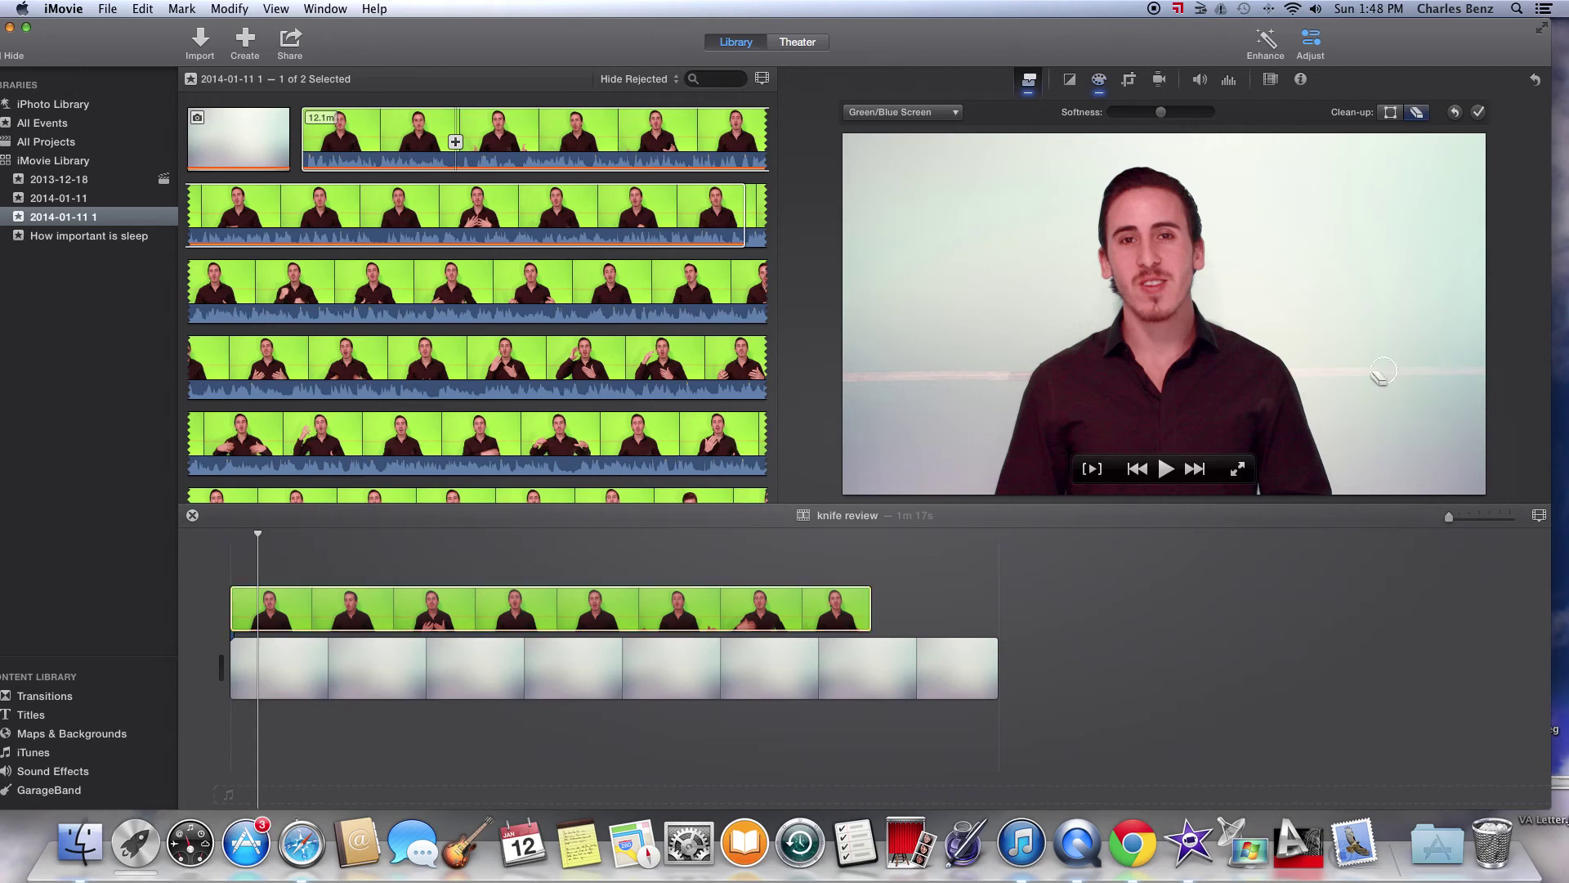
pyautogui.moveTo(1382, 374); pyautogui.dragTo(1368, 381)
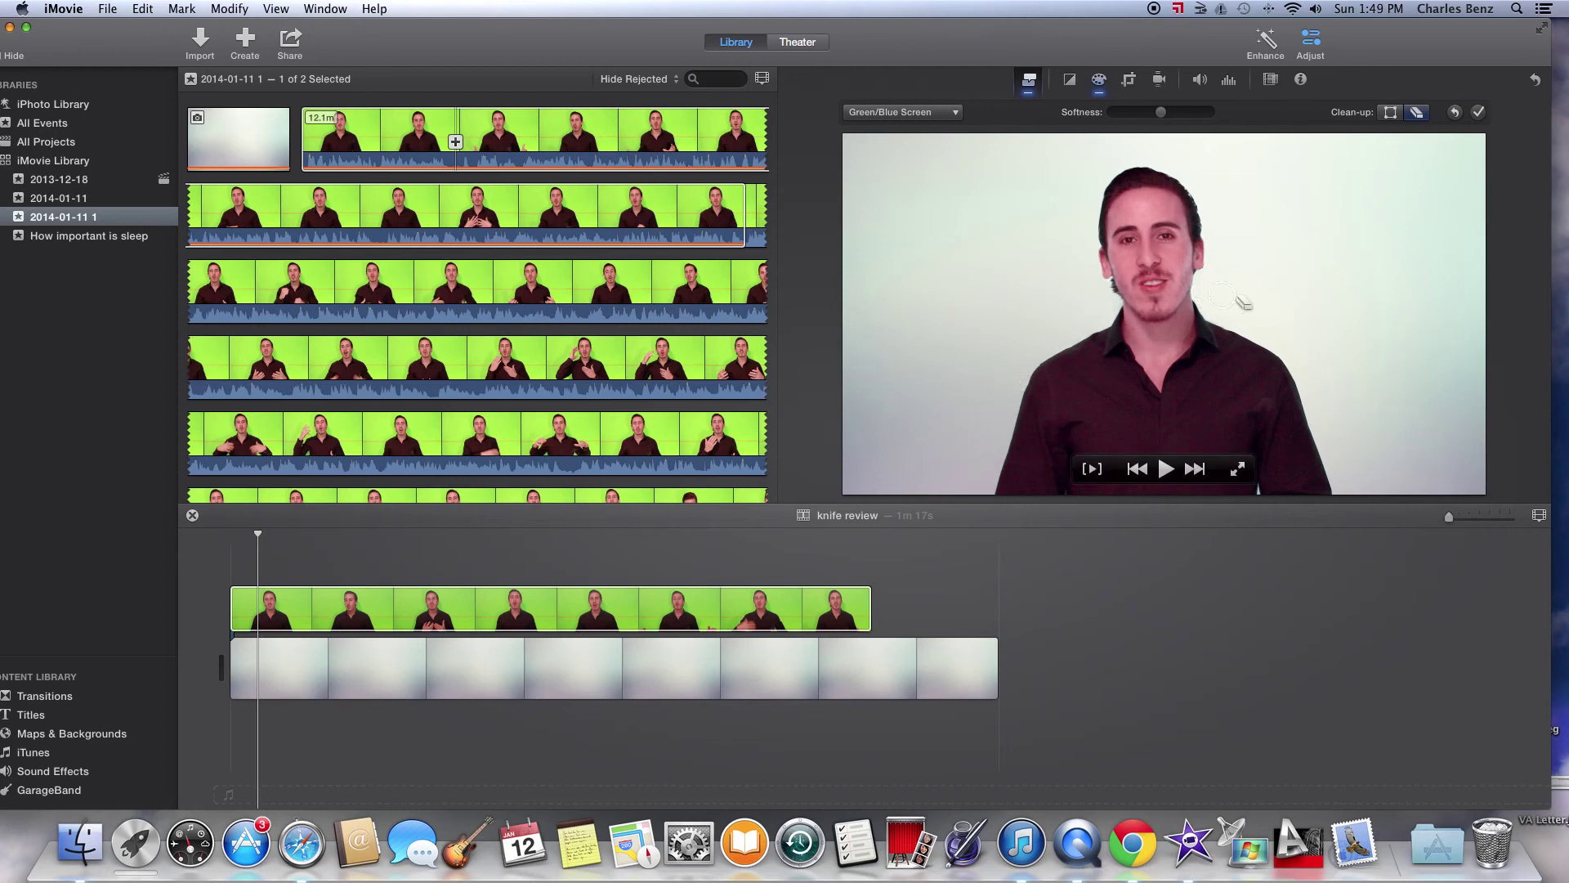
pyautogui.click(1391, 112)
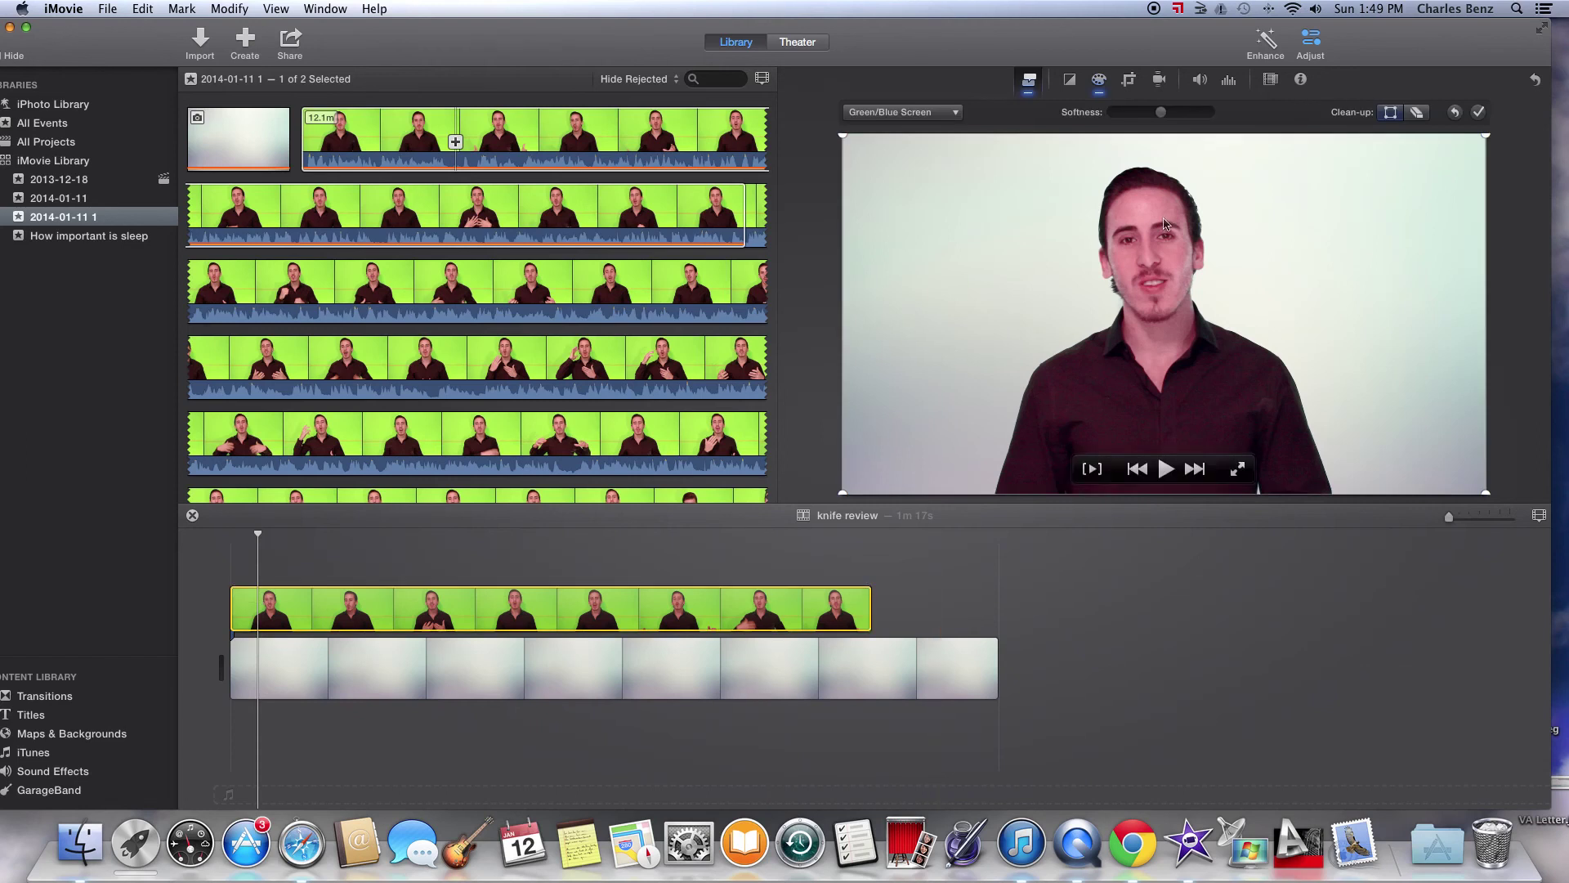
pyautogui.press('space')
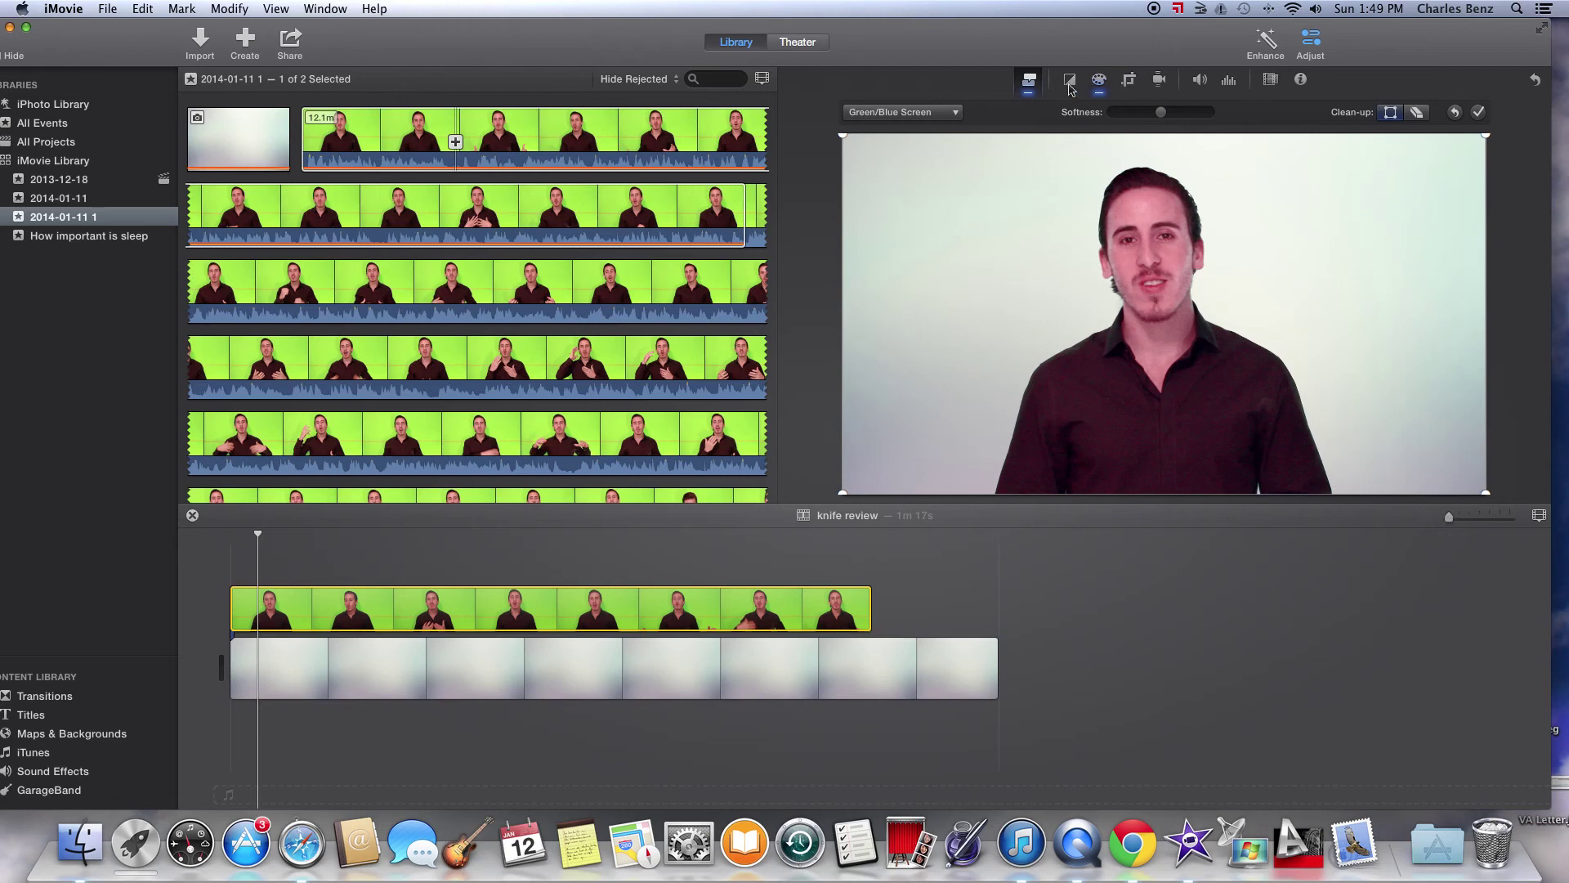
pyautogui.click(1069, 81)
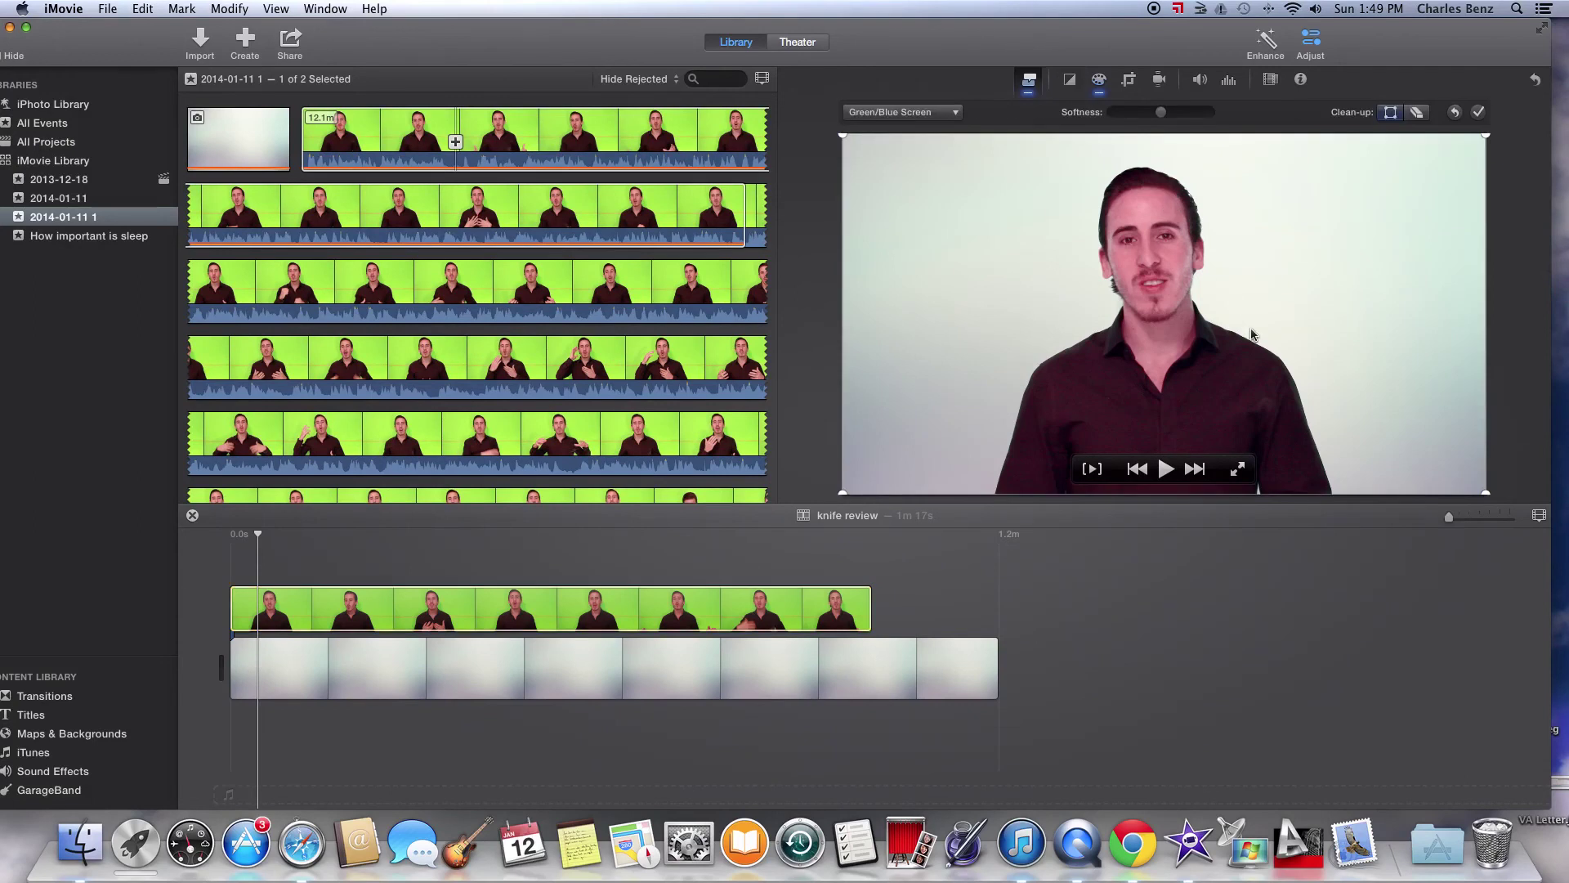
# Show the Auto, Match Color, White Balance and Skin Tone Balance options for the keyed clip.
pyautogui.click(1069, 82)
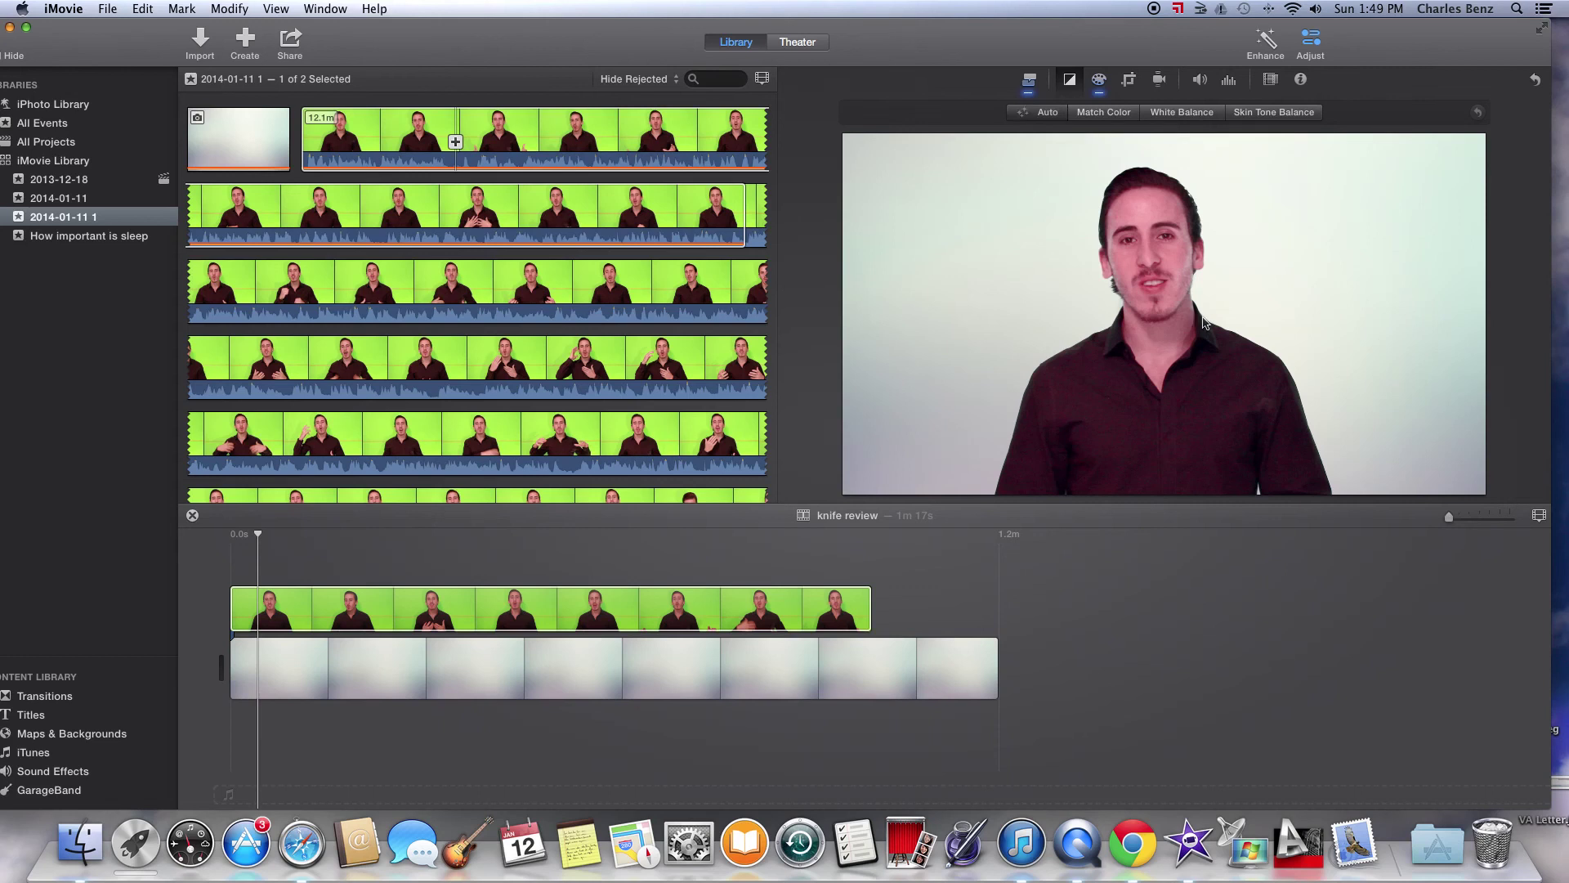
# Apply automatic colour correction to the presenter clip, then undo it.
pyautogui.click(1037, 113)
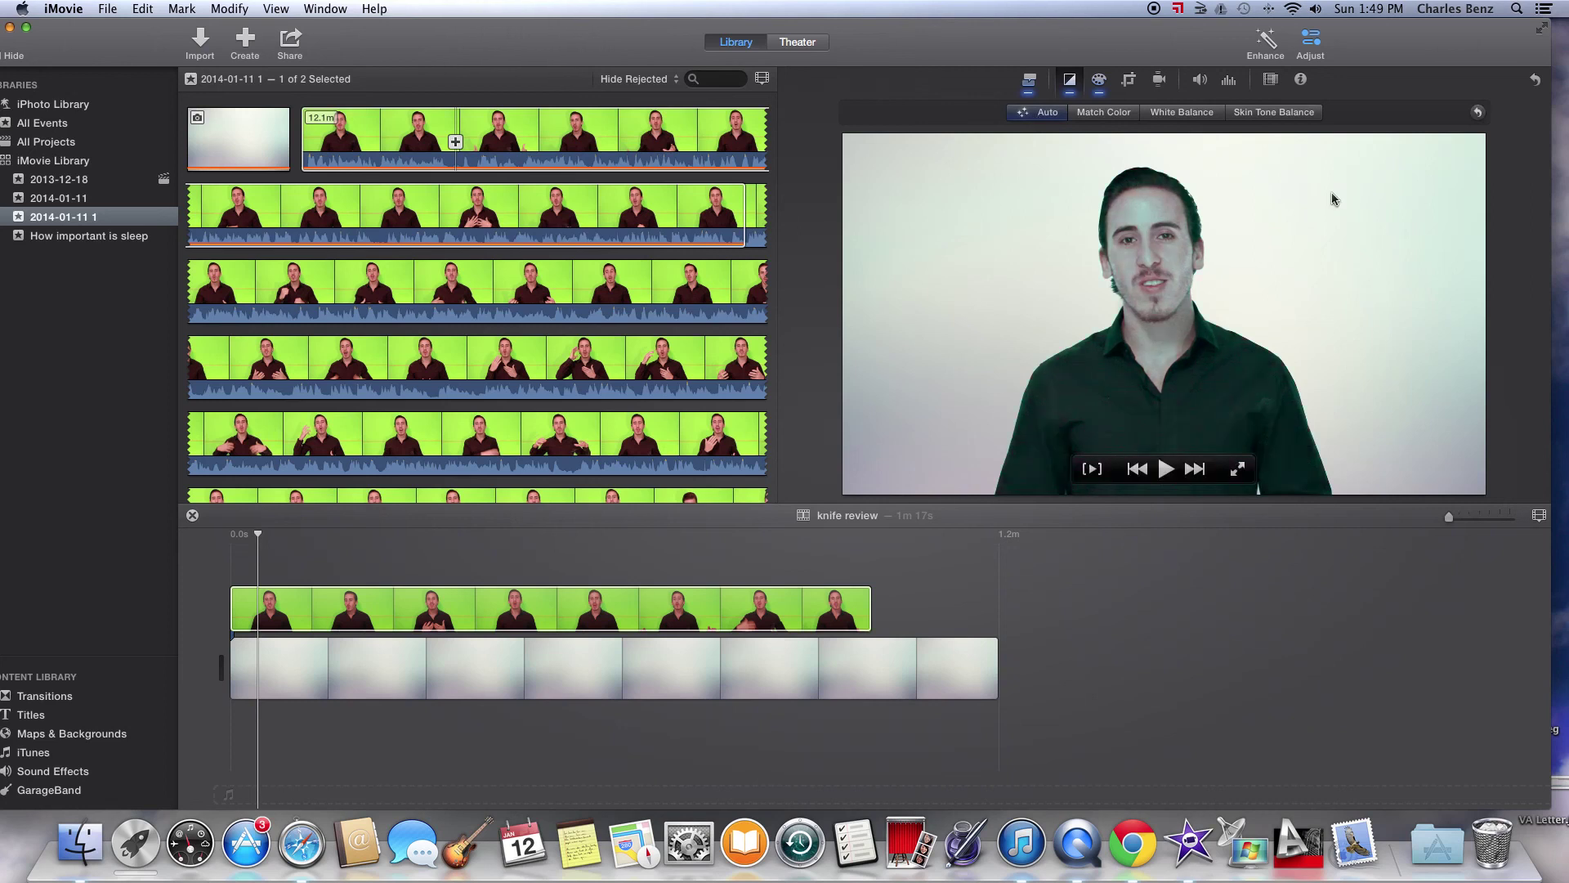
pyautogui.click(1478, 114)
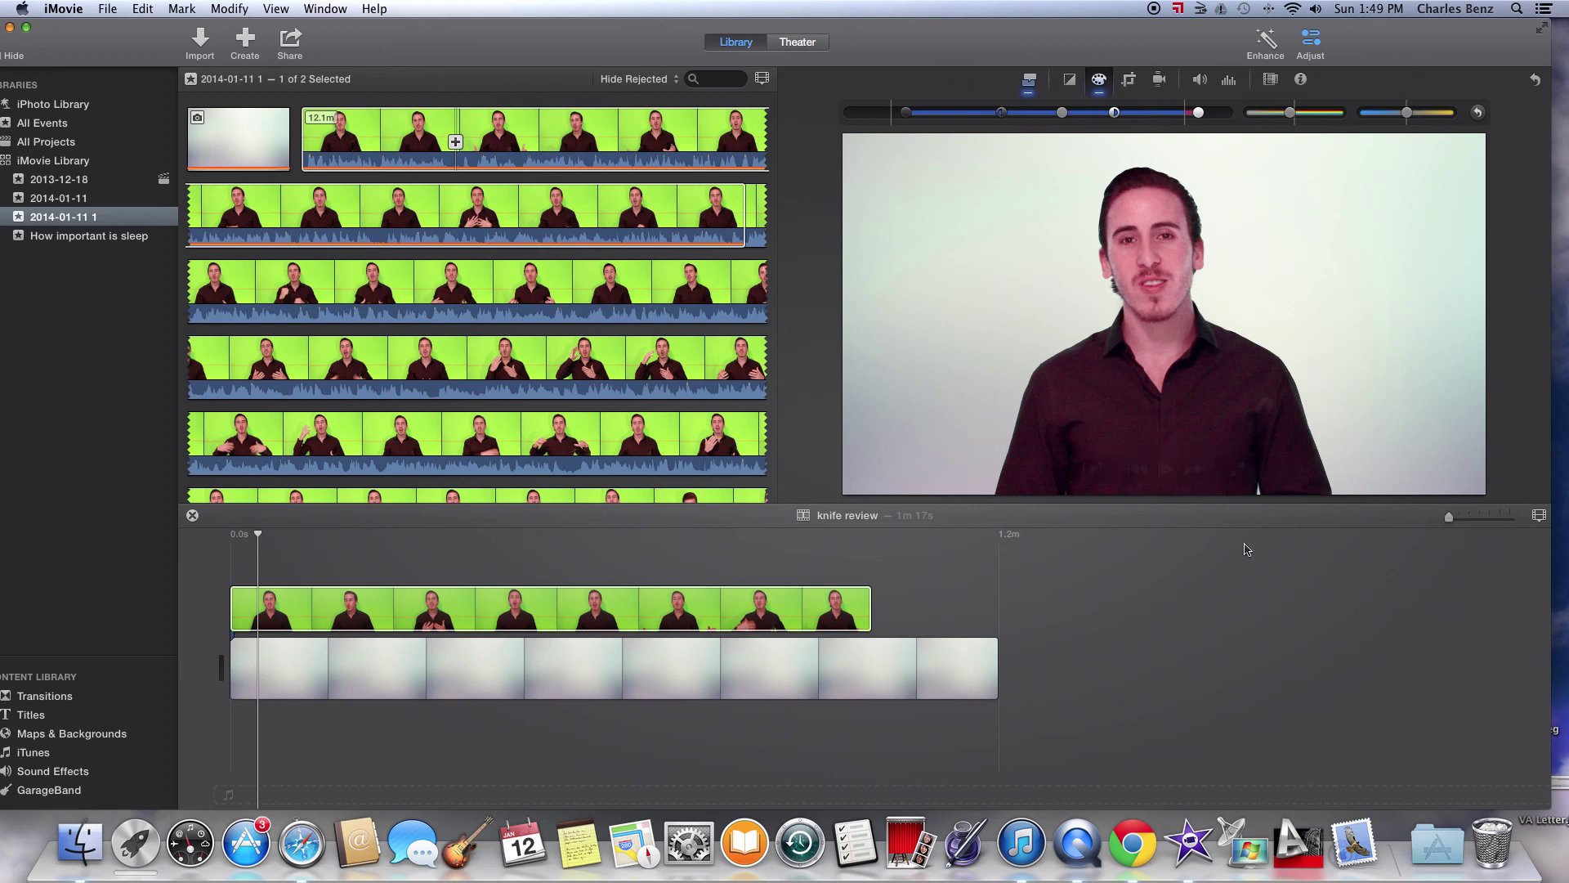
# Select the green-screen clip and play it, jumping later and pausing and resuming playback.
pyautogui.click(402, 600)
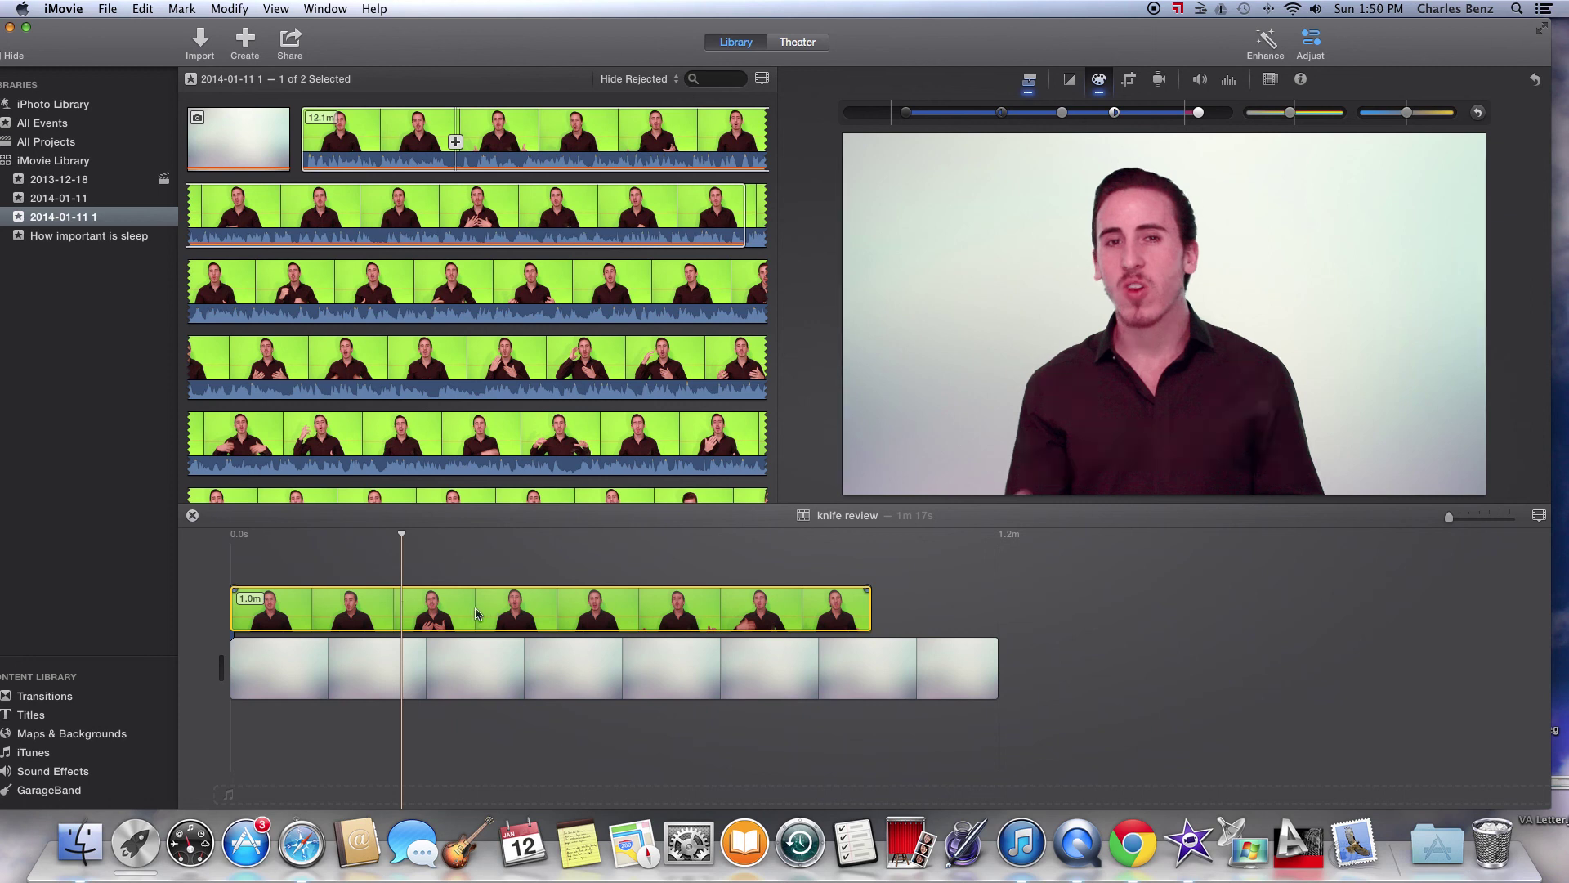
pyautogui.press('space')
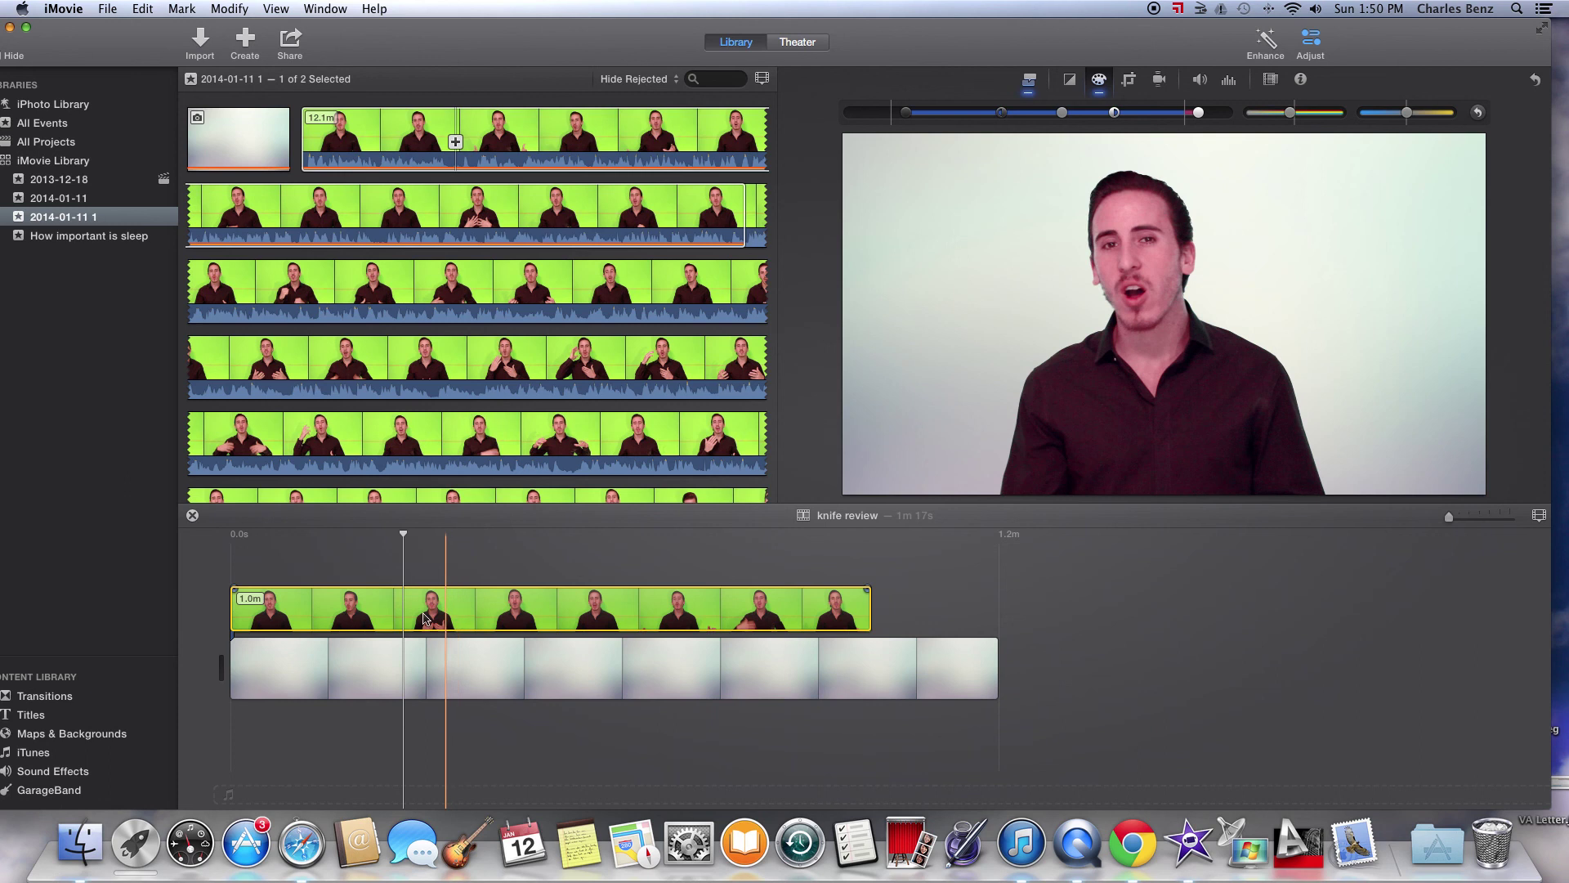
pyautogui.click(437, 619)
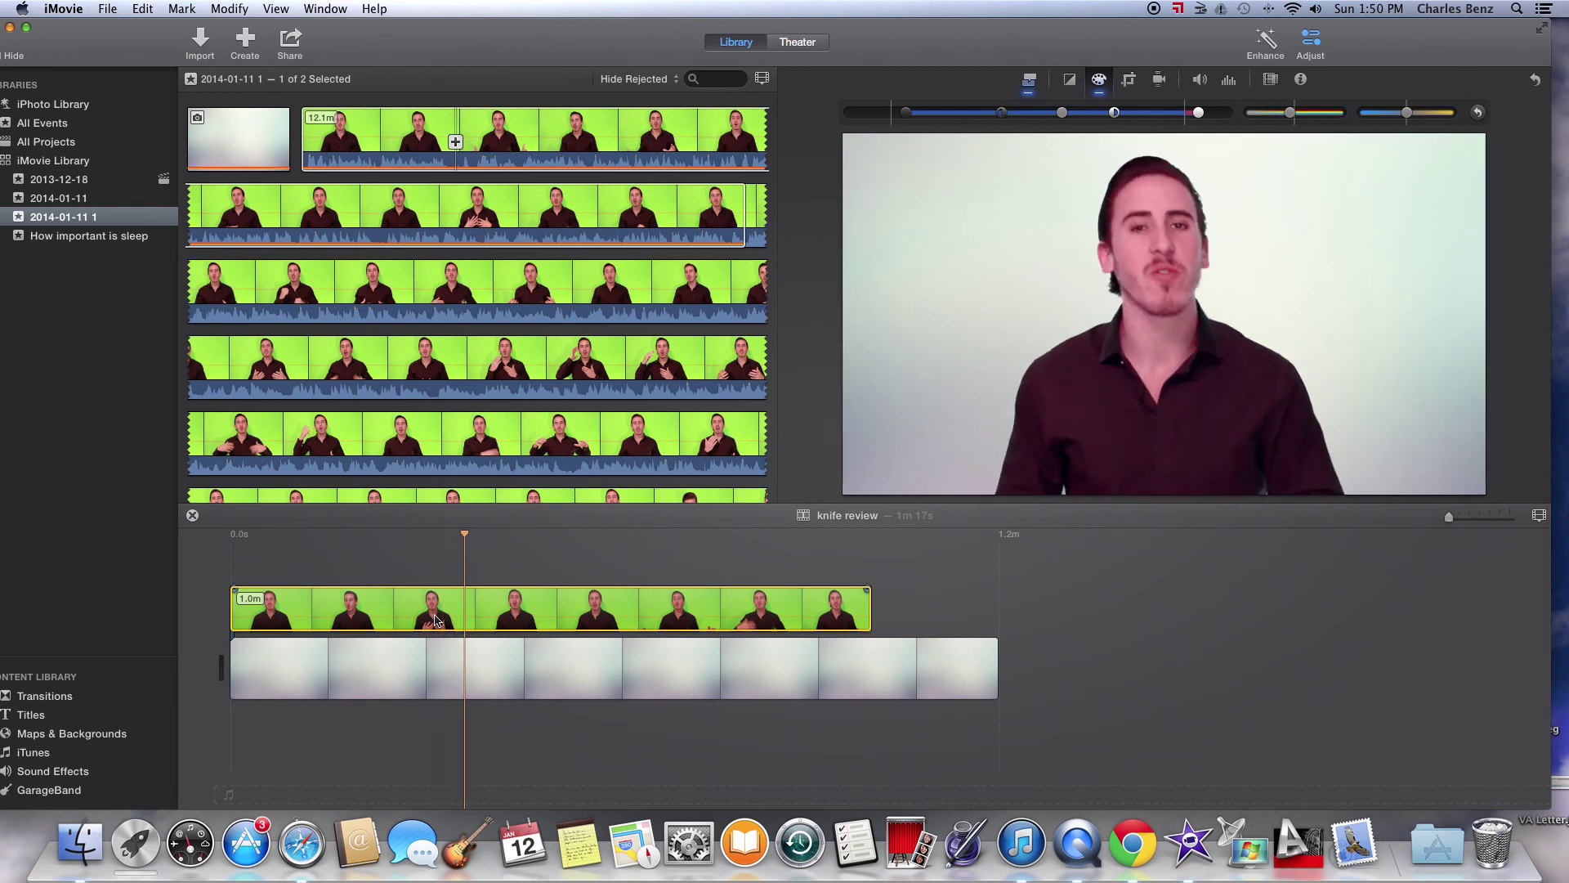
pyautogui.press('space')
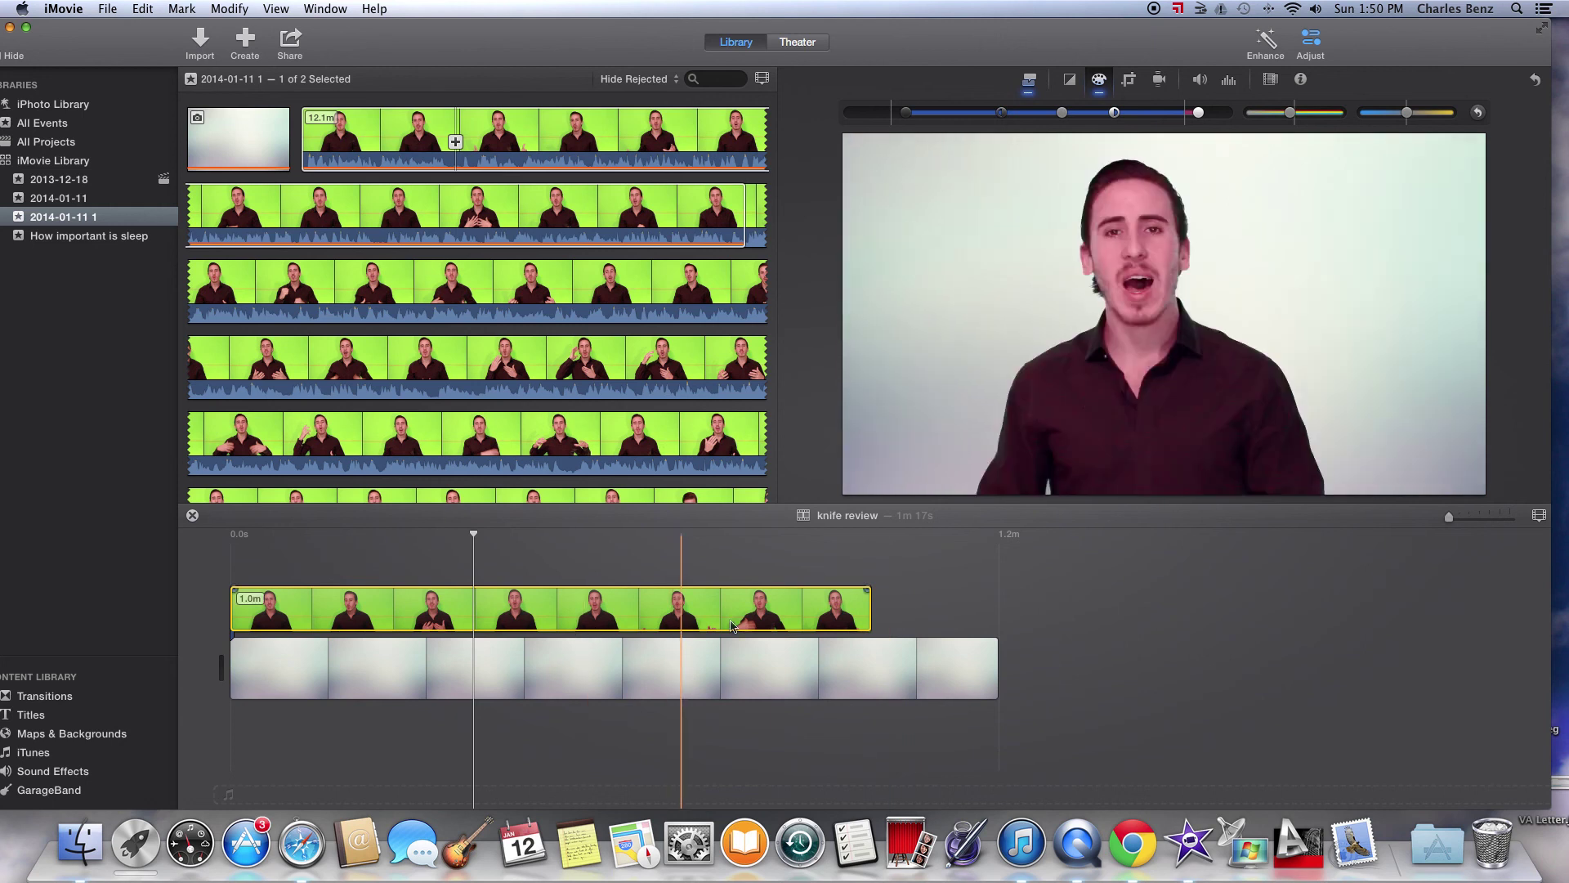
pyautogui.press('space')
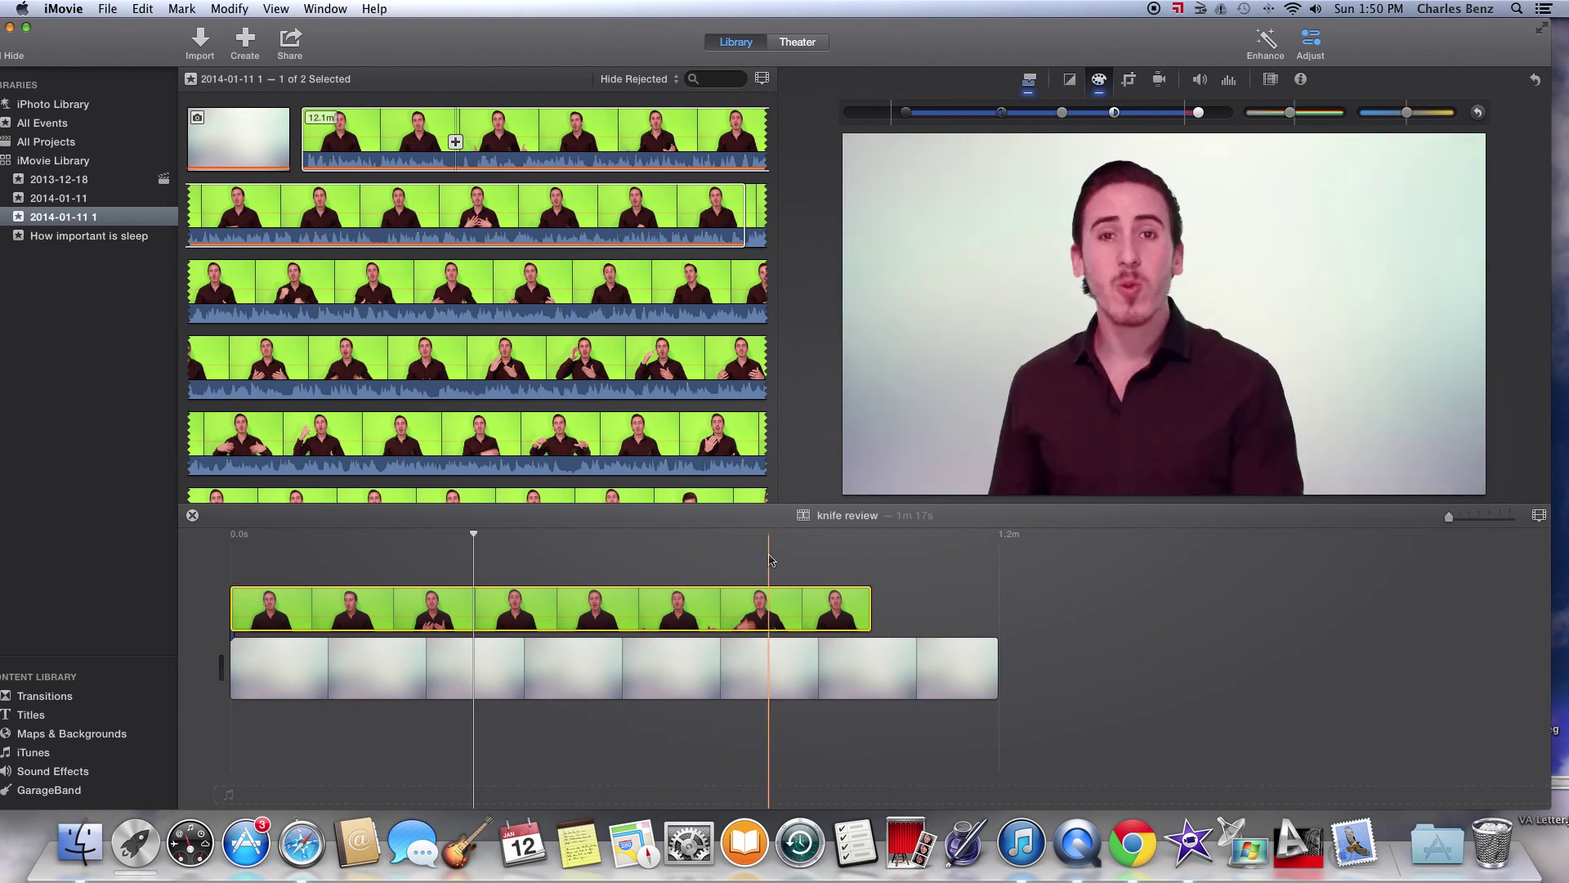